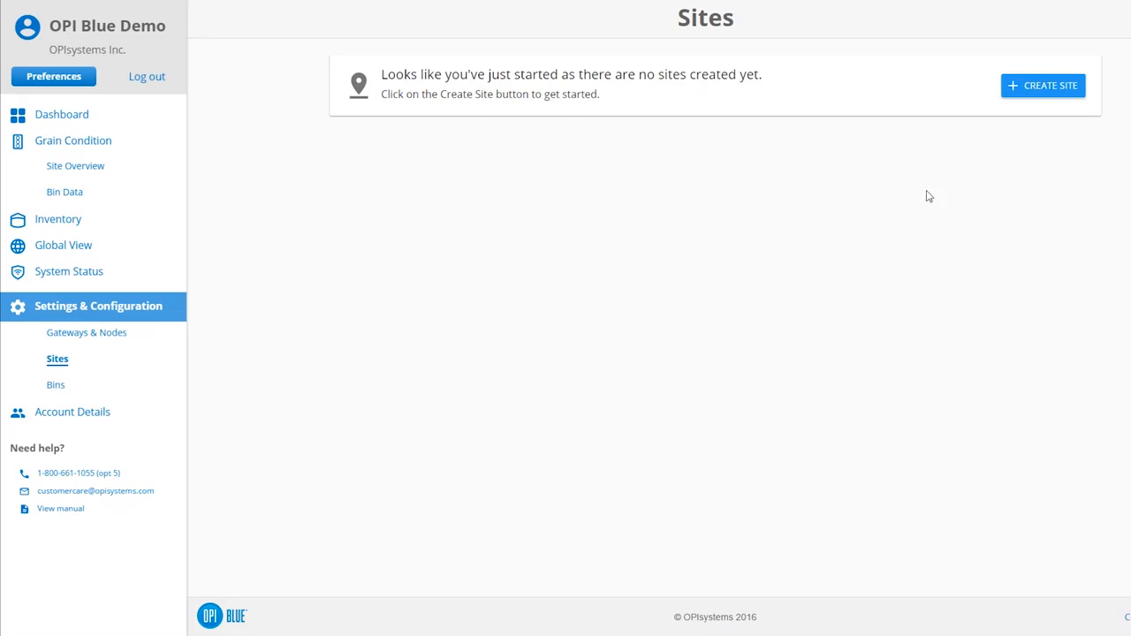
- Start creating a new site named Site 1 with the description Demo
click(1055, 92)
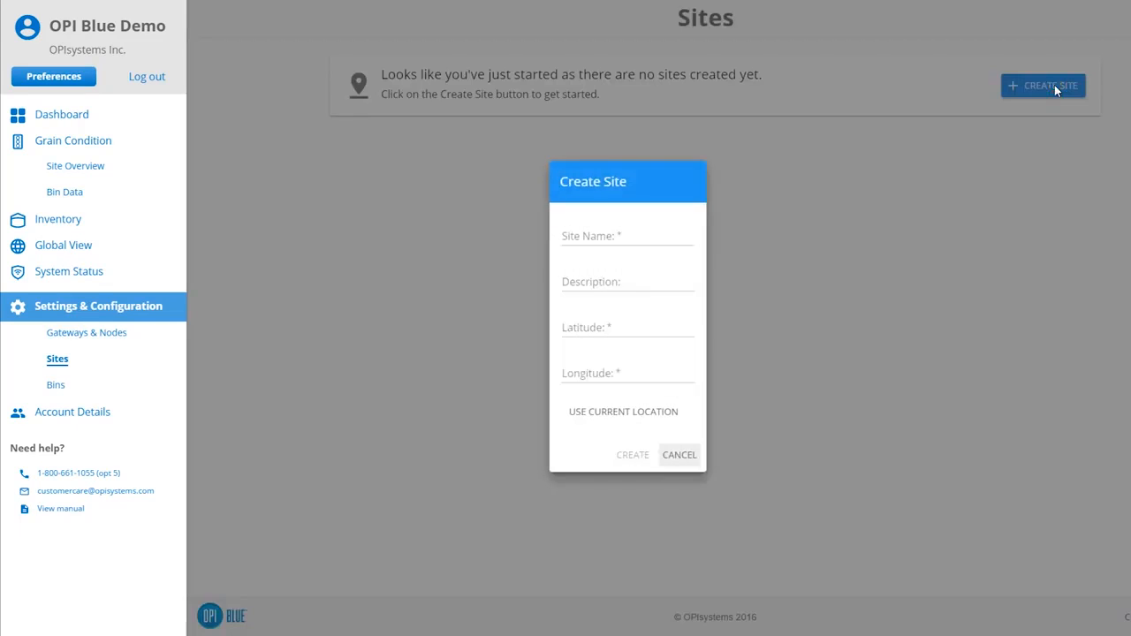
click(668, 237)
text(Site 1)
key(Tab)
text(Demo)
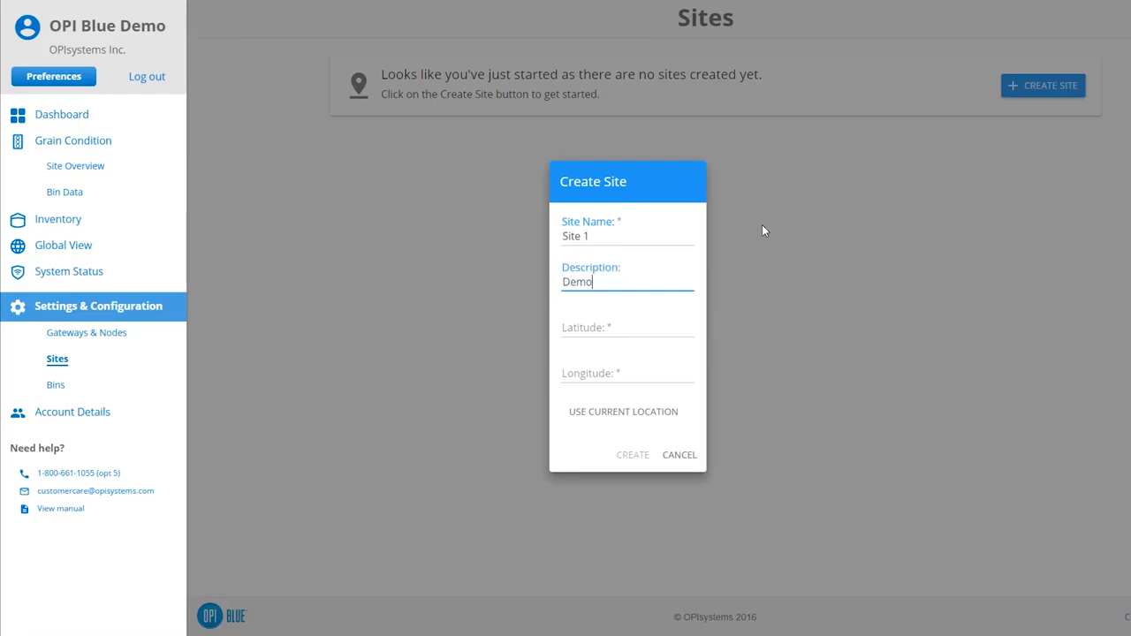
- Enter latitude 51.086203 and longitude -114.034242, then create the site
key(Tab)
text(51)
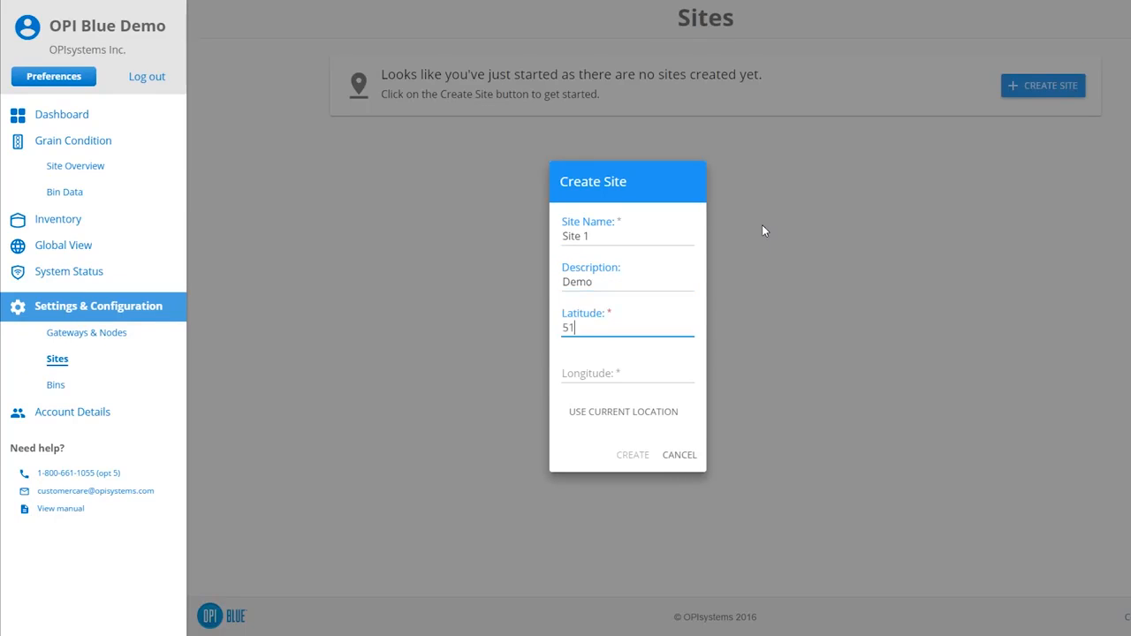
text(.086203)
key(Tab)
text(-)
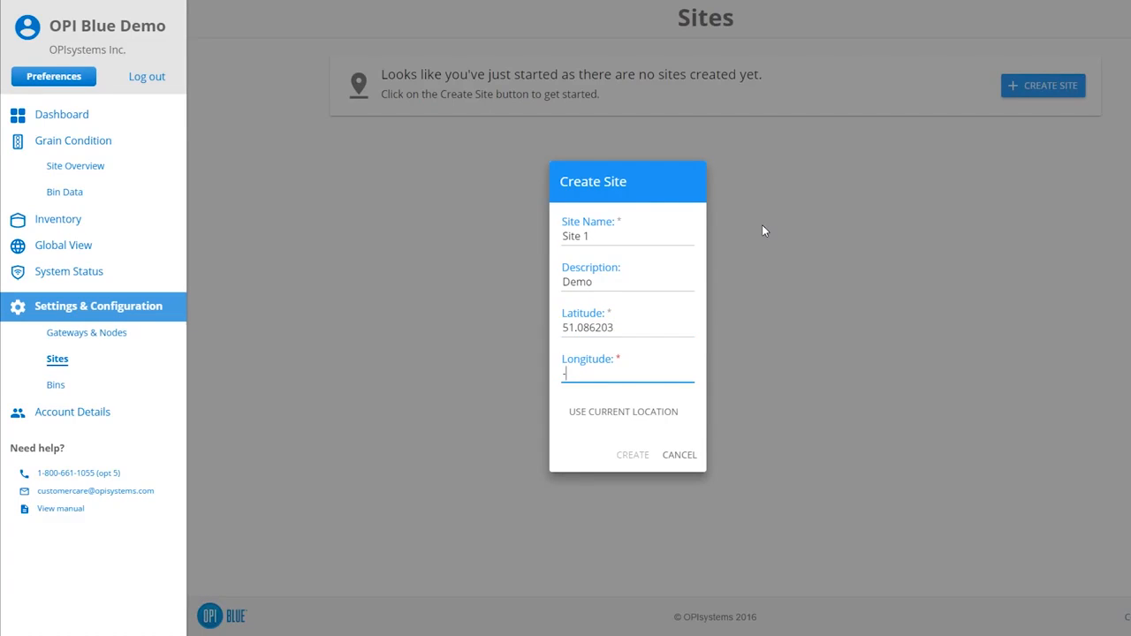
text(114.)
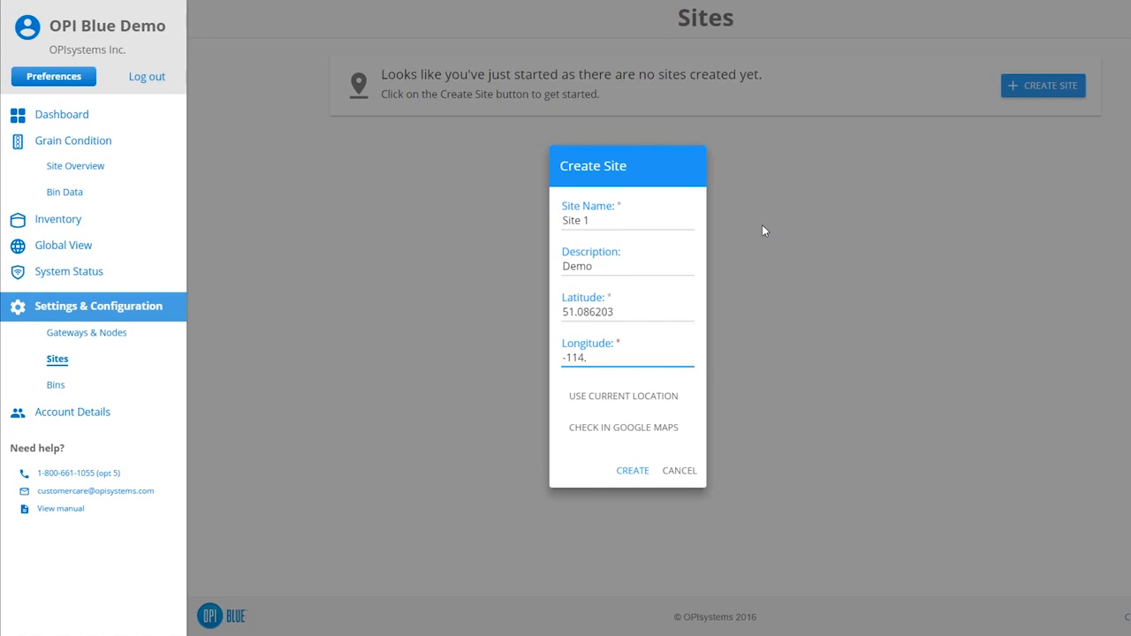
text(034242)
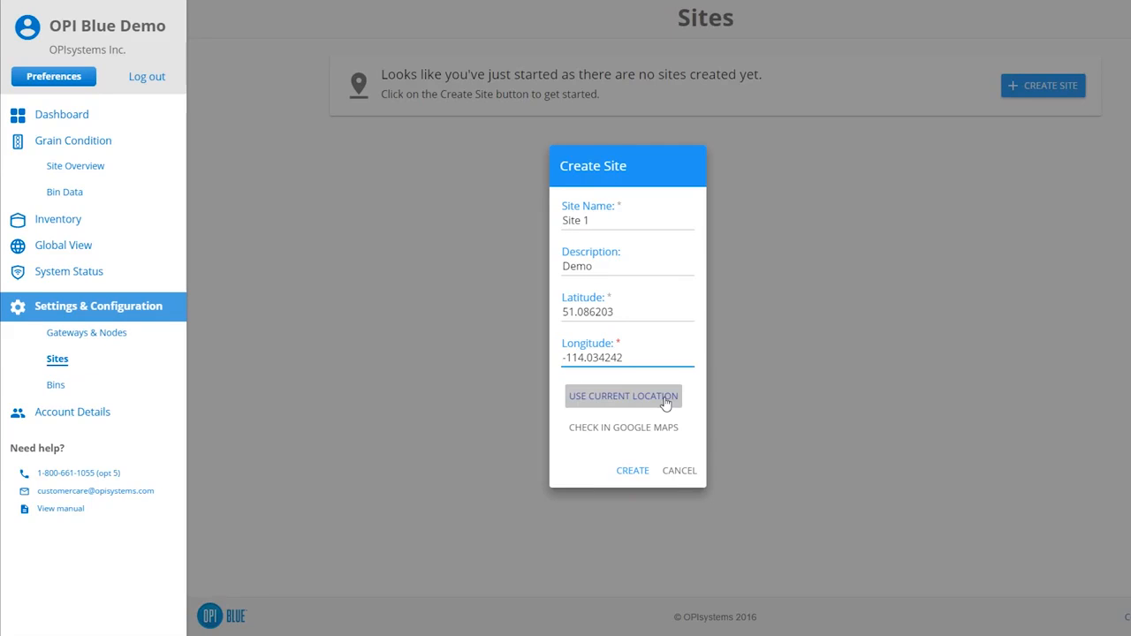
click(632, 473)
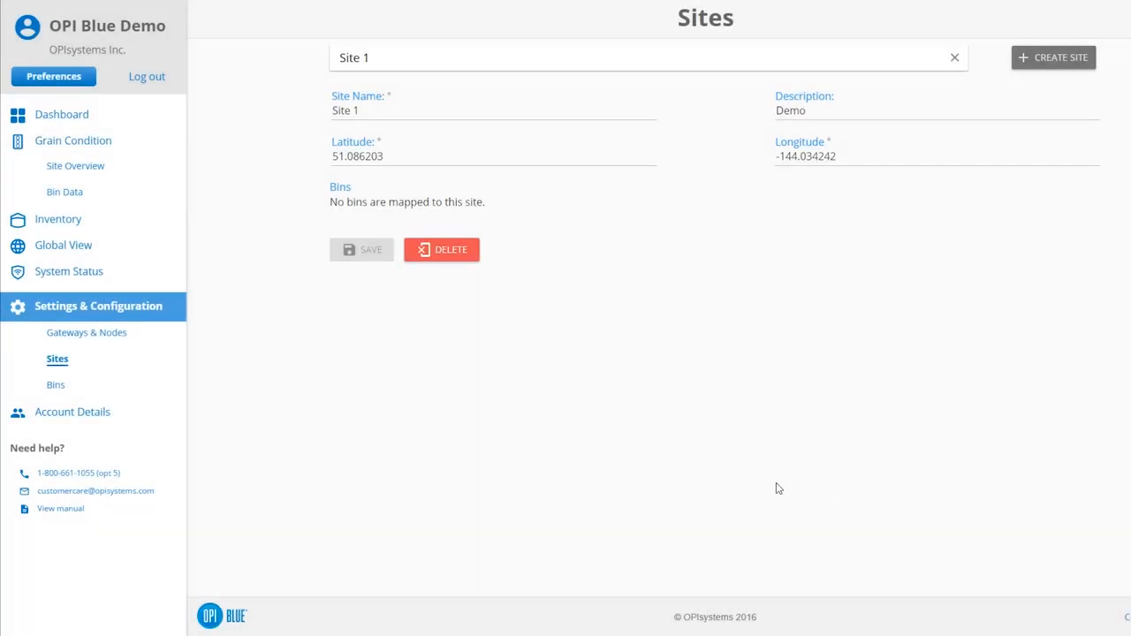
- Go to Bins and start creating a bin on Site 1 named Bin 1
click(56, 386)
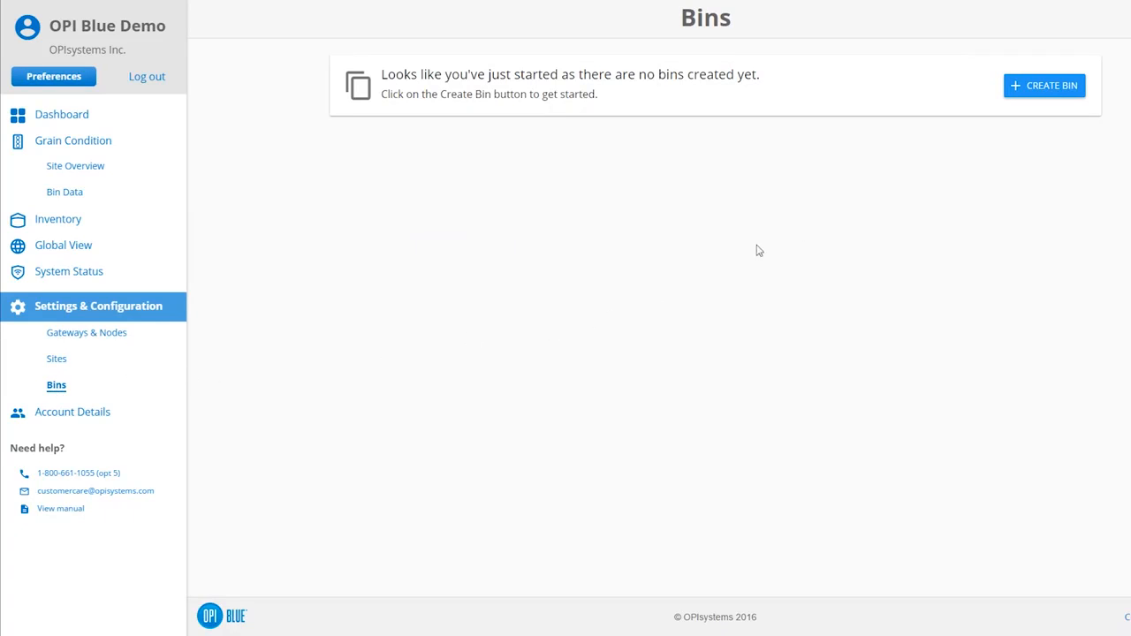
click(1060, 89)
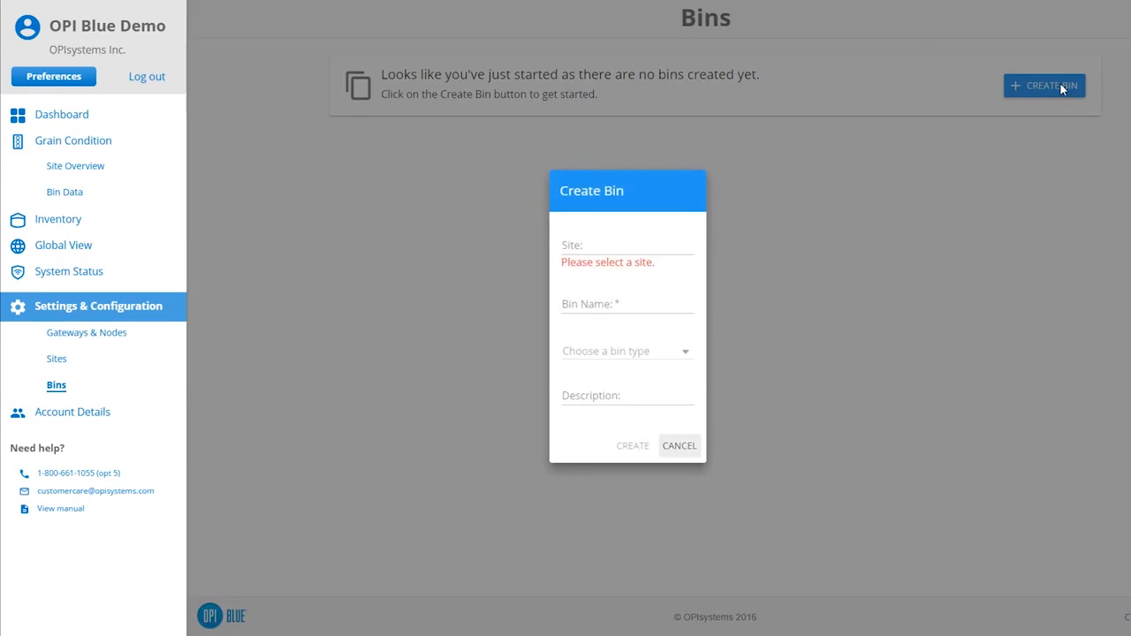
click(671, 243)
click(660, 264)
click(637, 292)
text(Bin 1)
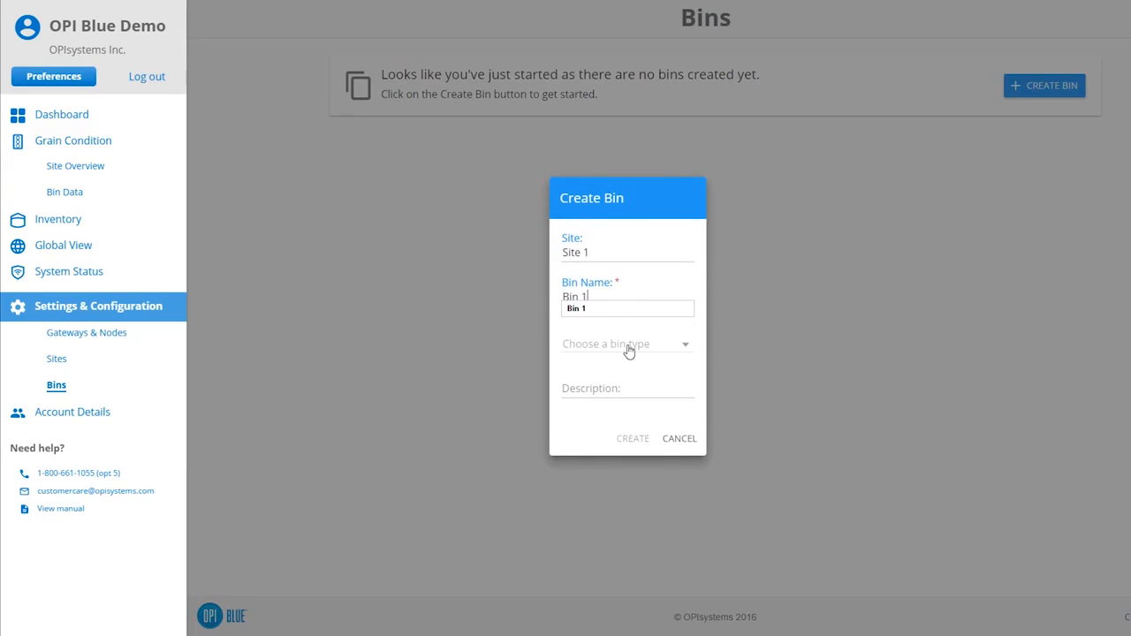
- Set Bin 1's type to Flat Bottom and description to Test, then create the bin
click(628, 349)
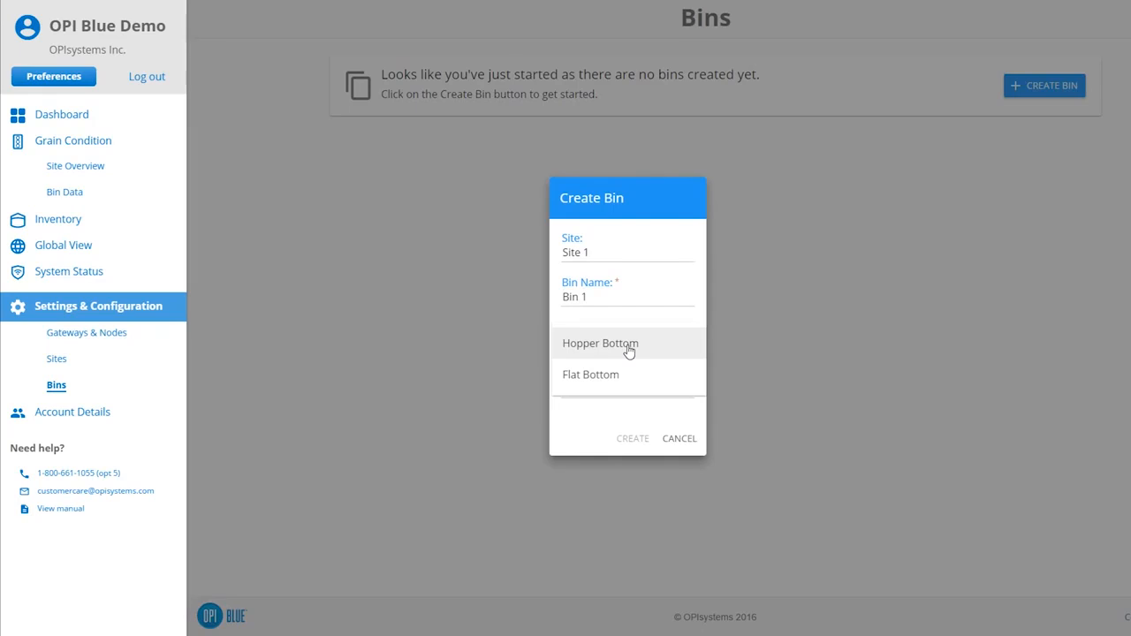
click(631, 376)
click(630, 394)
text(Test)
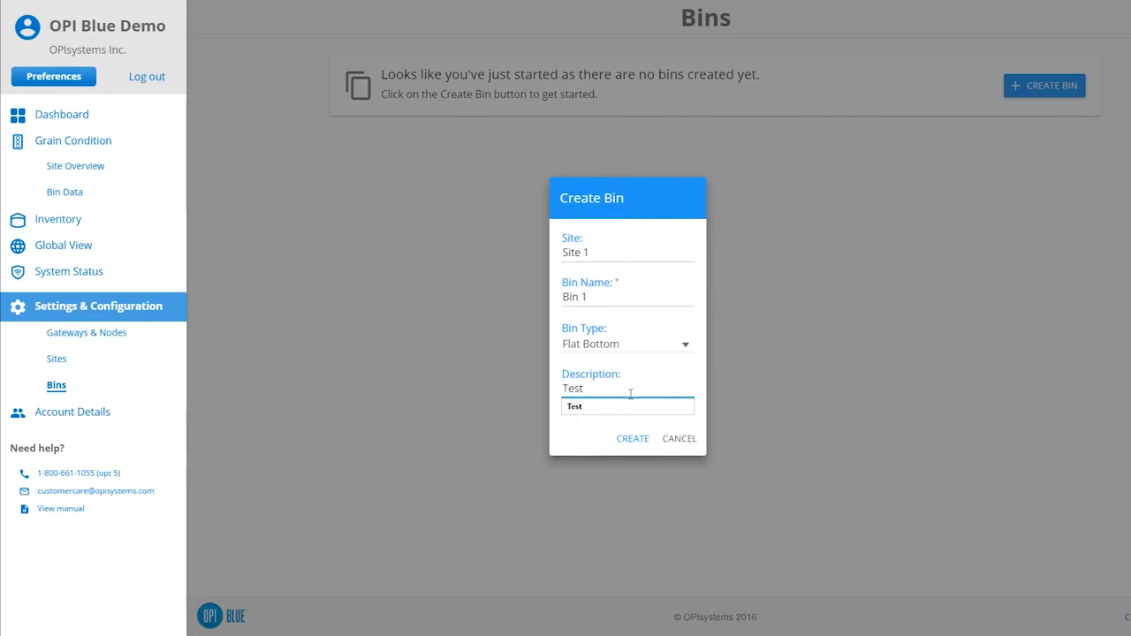
click(632, 439)
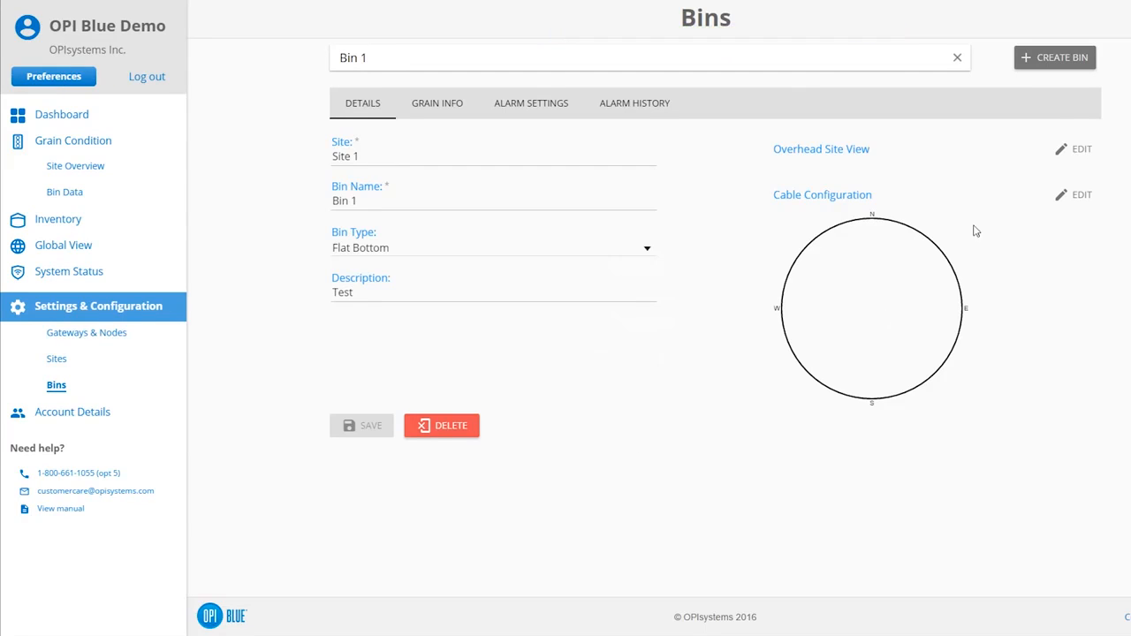
- Start creating a second bin on Site 1 named Bin 2
click(1060, 58)
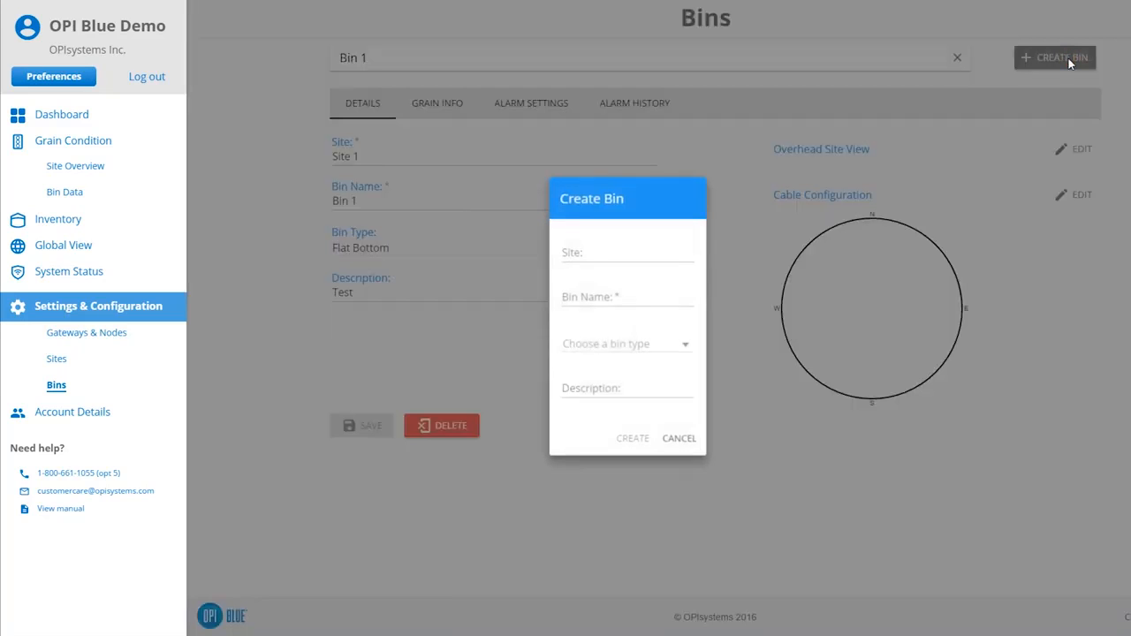
click(651, 250)
click(619, 271)
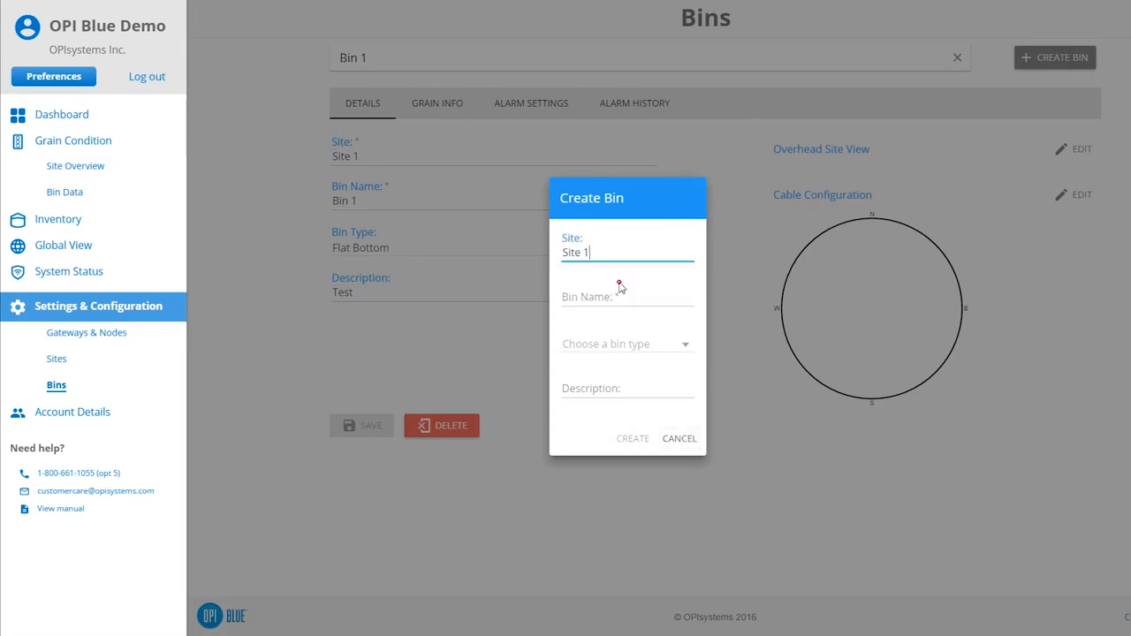
click(616, 295)
text(Bin 2)
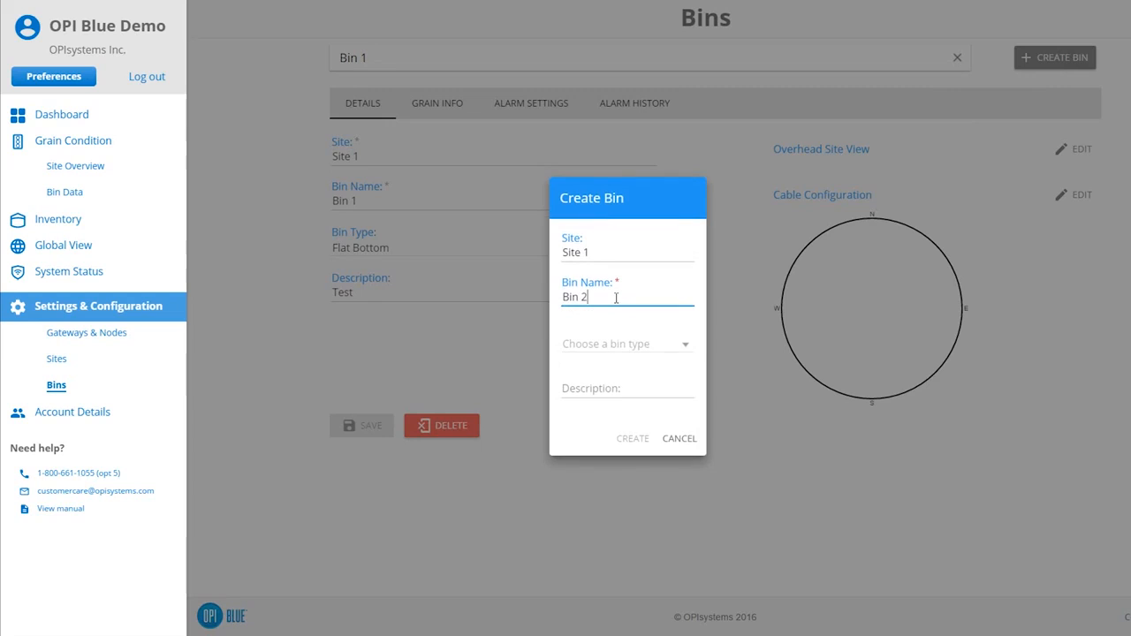
- Set Bin 2's type to Hopper Bottom and description to Test, then create the bin
click(605, 344)
click(603, 340)
click(595, 387)
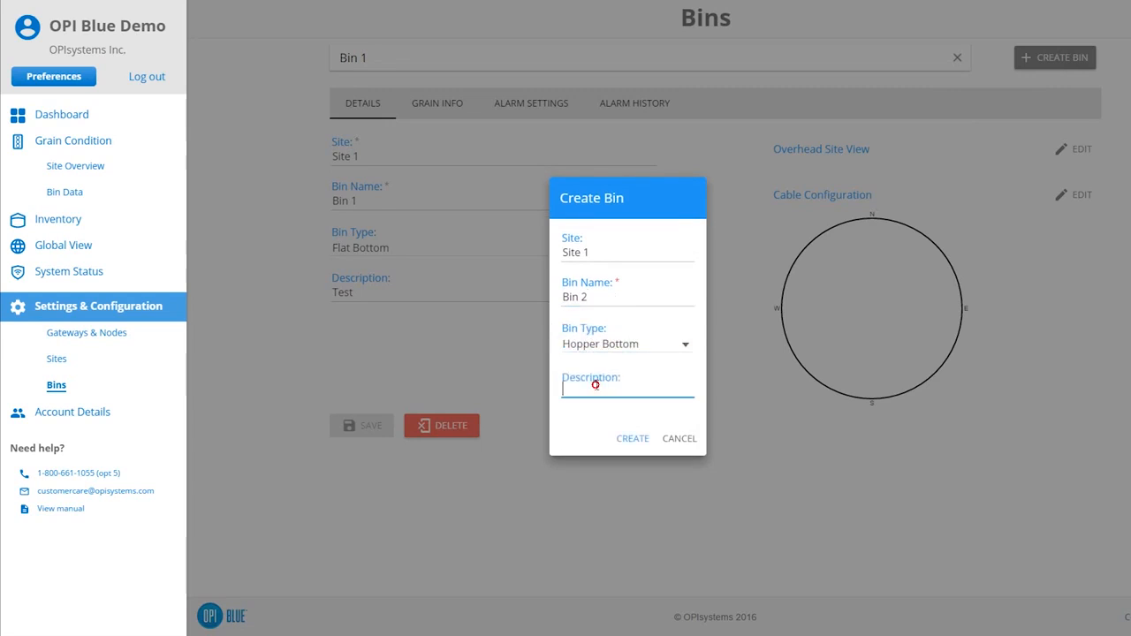
text(Test)
click(633, 438)
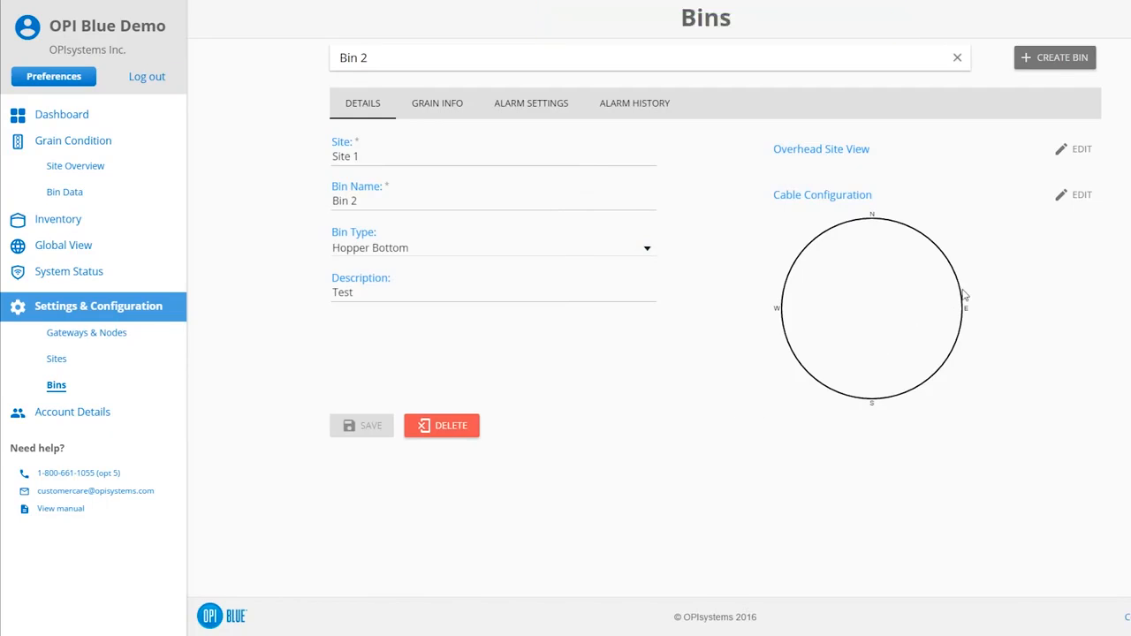
- In the overhead site view, place Bin 1 and Bin 2 side by side near the grid's centre and save the locations
click(1078, 155)
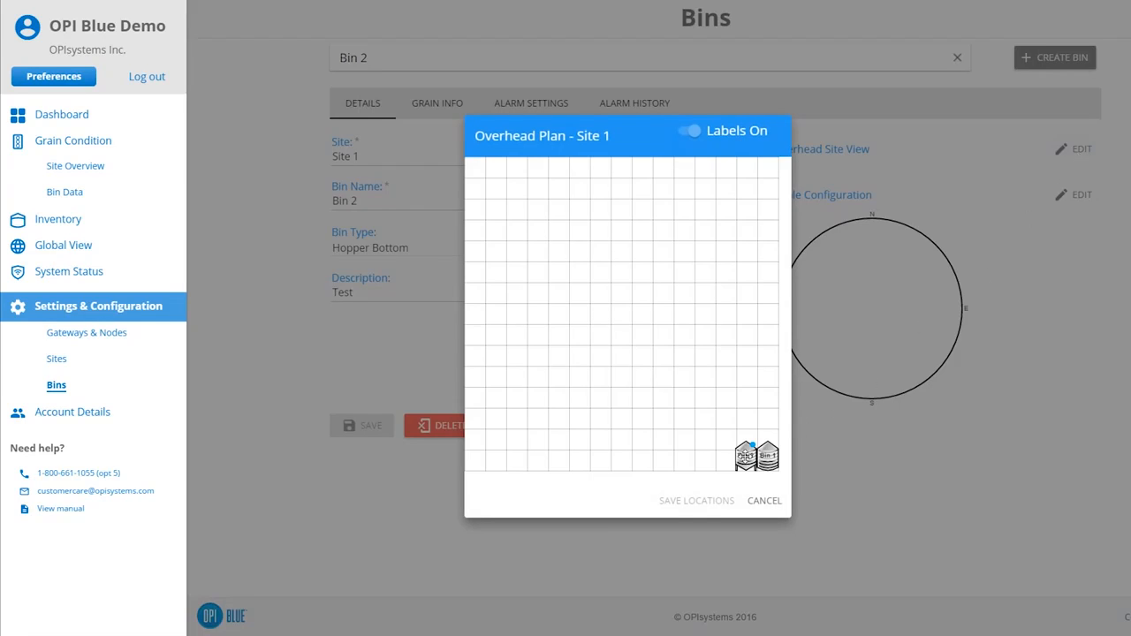
drag(744, 456, 601, 308)
drag(767, 458, 559, 310)
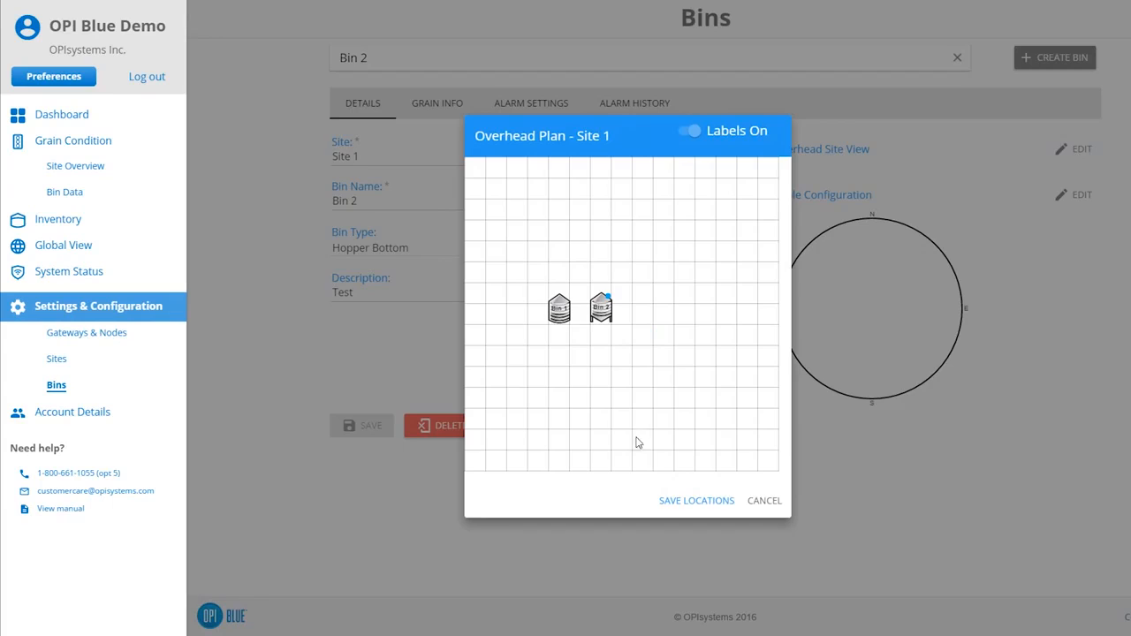
click(698, 502)
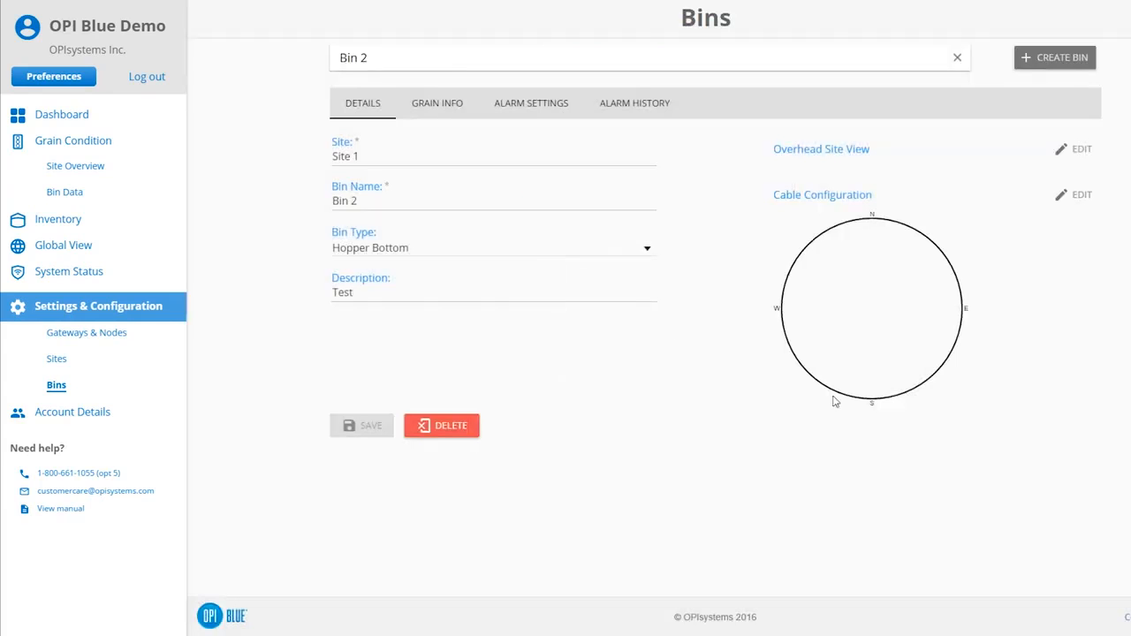
- Open the cable configuration and map the moisture cable on channel 1 and the temp cables on channels 4, 5 and 8
click(1064, 197)
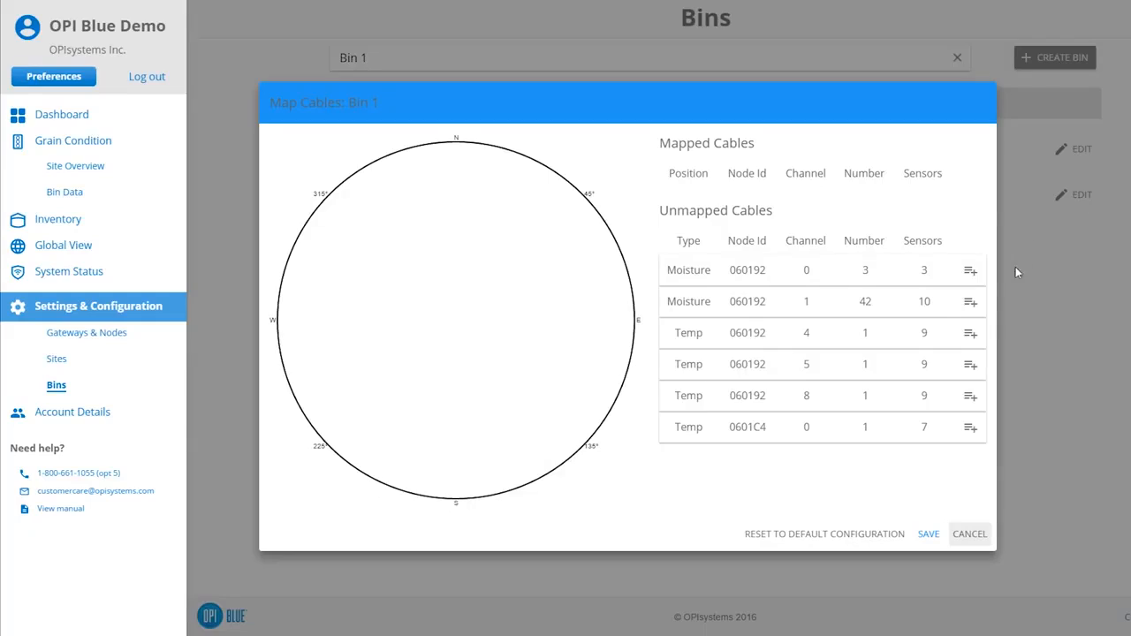
click(969, 302)
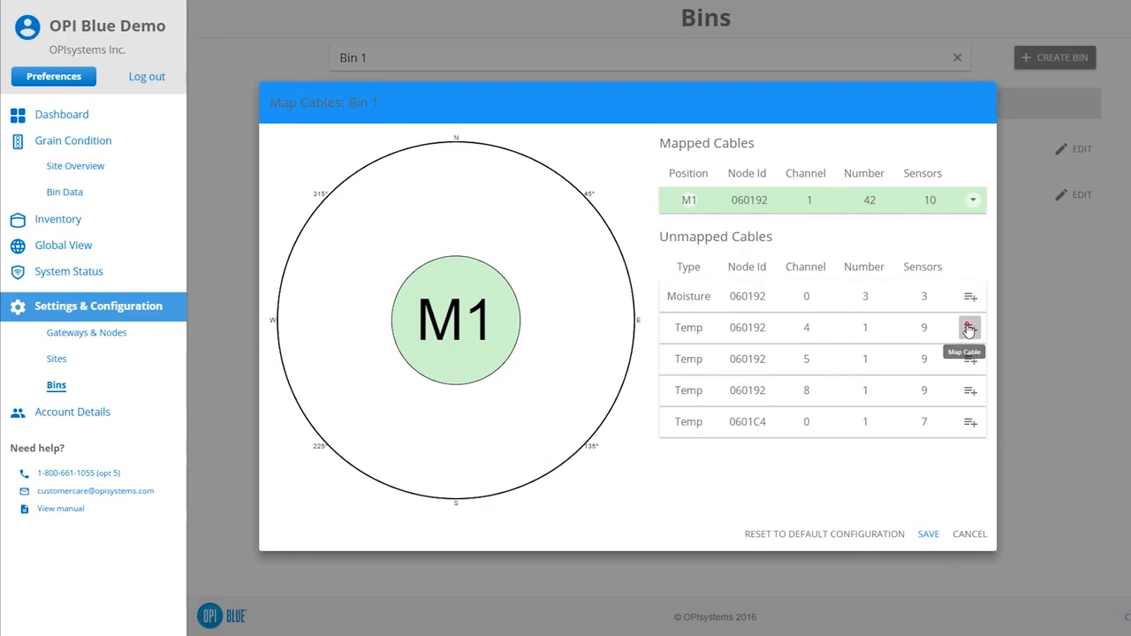
click(969, 328)
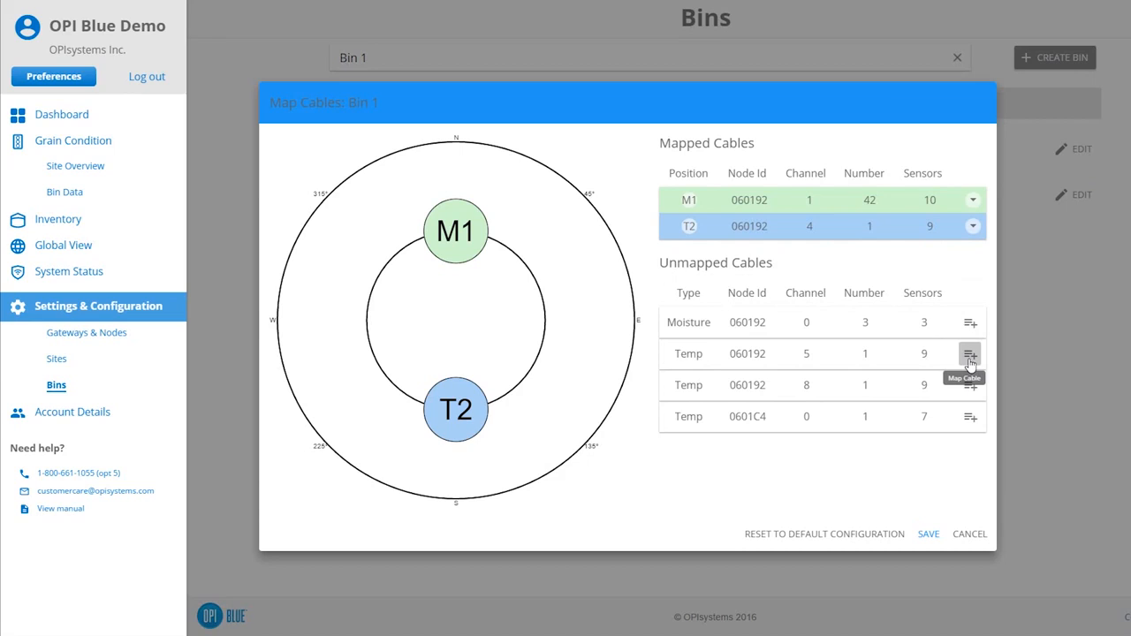
click(970, 355)
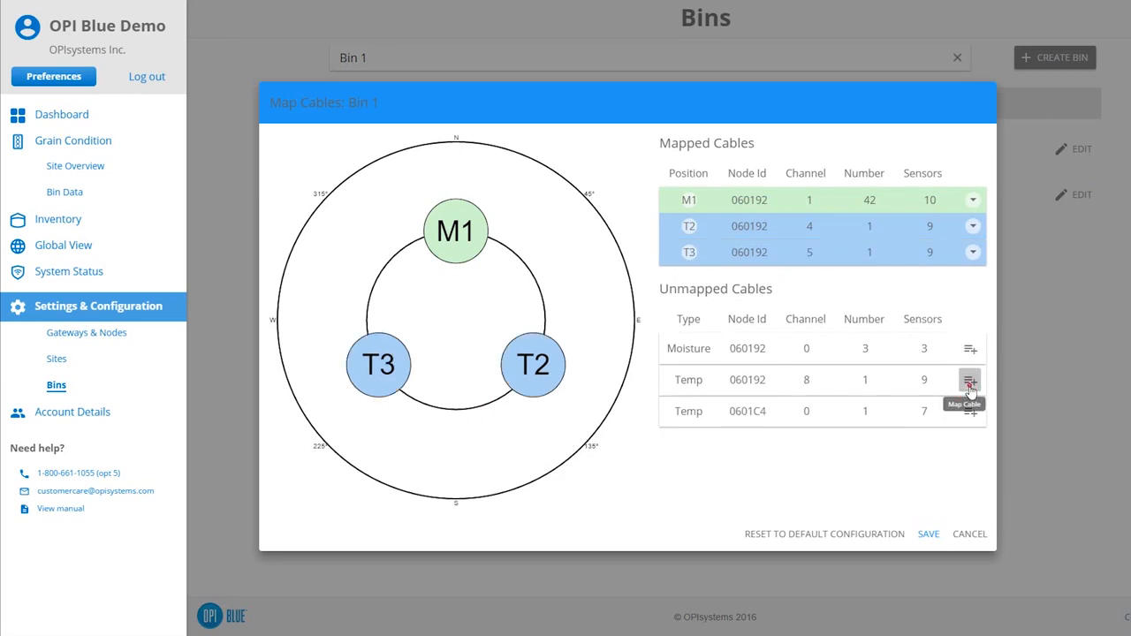
click(970, 382)
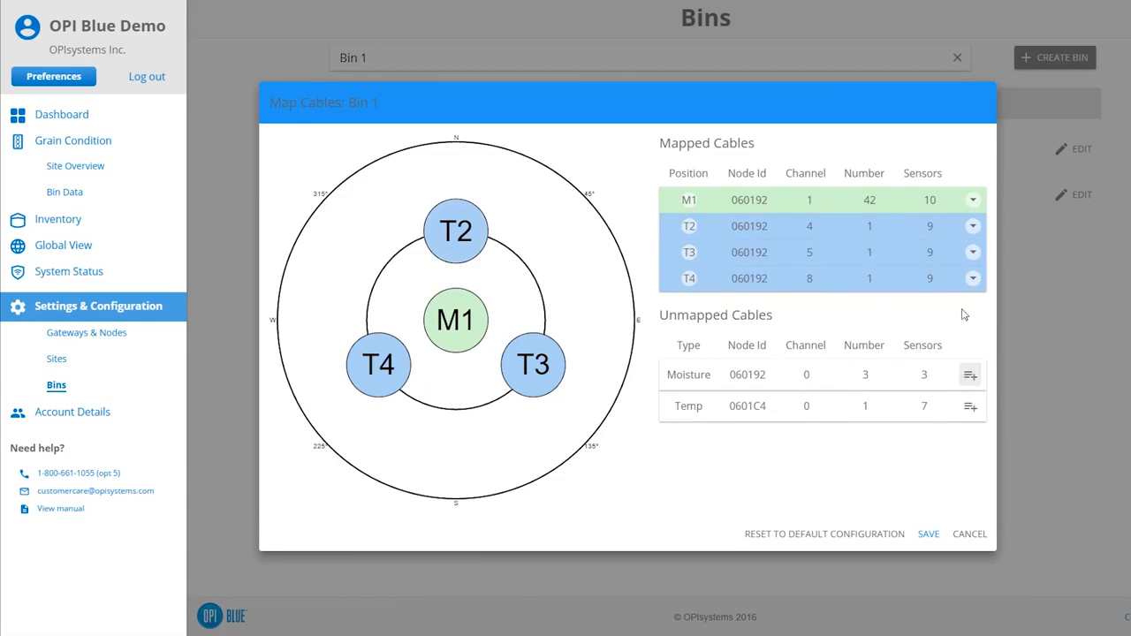
- Change cable T2's angle to 45, set it back to 0, and save the cable configuration
click(973, 228)
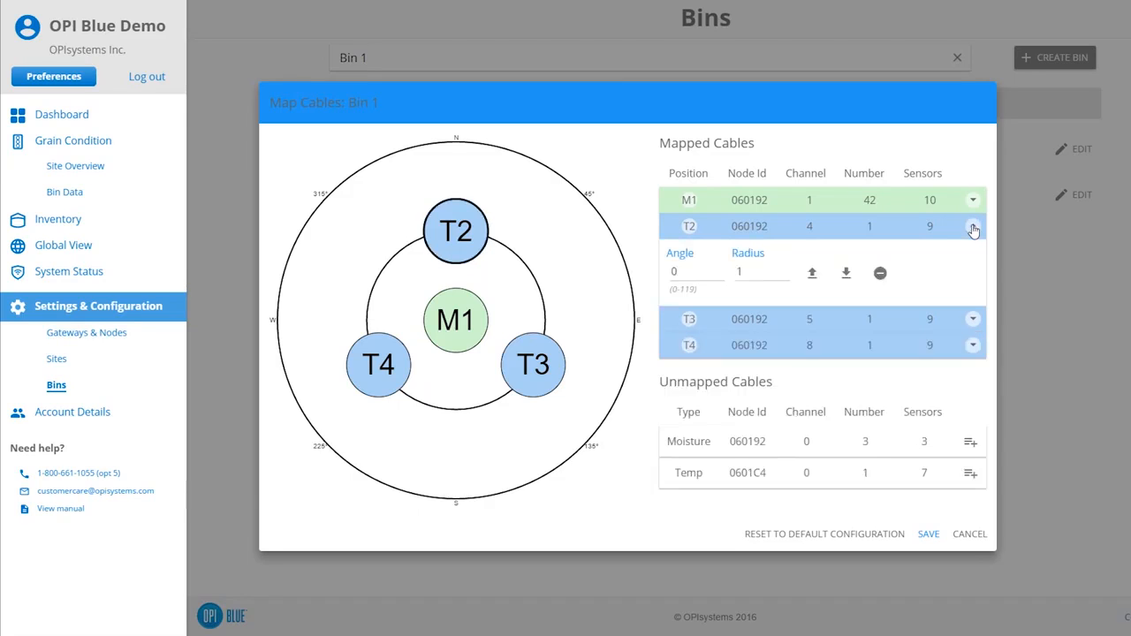
double_click(674, 272)
text(45)
click(727, 298)
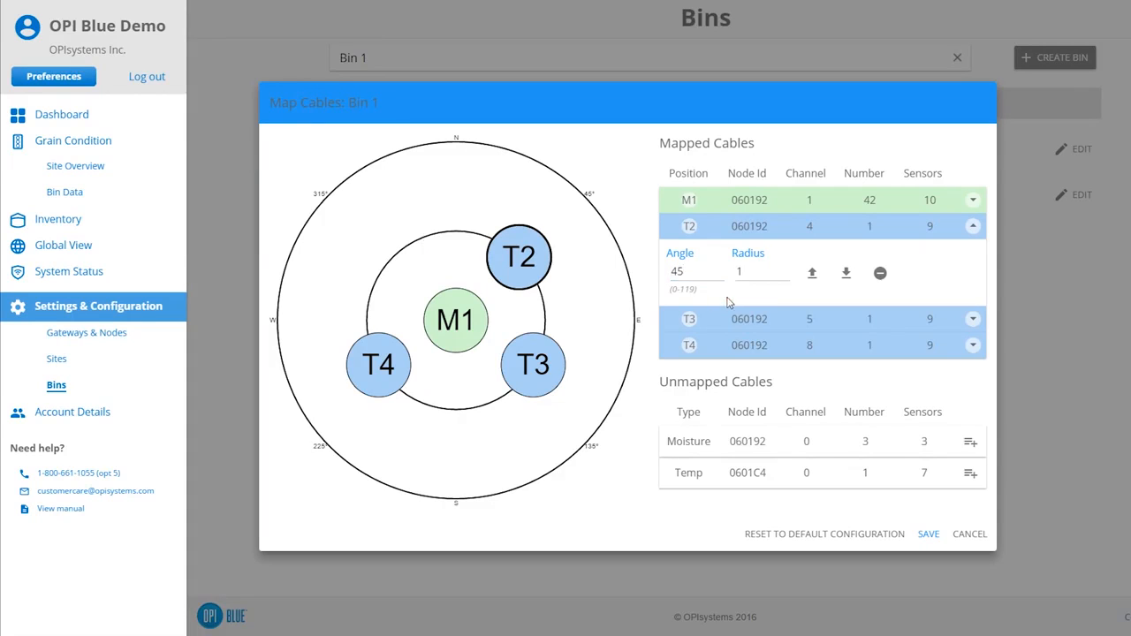
drag(679, 274, 669, 280)
text(0)
click(737, 290)
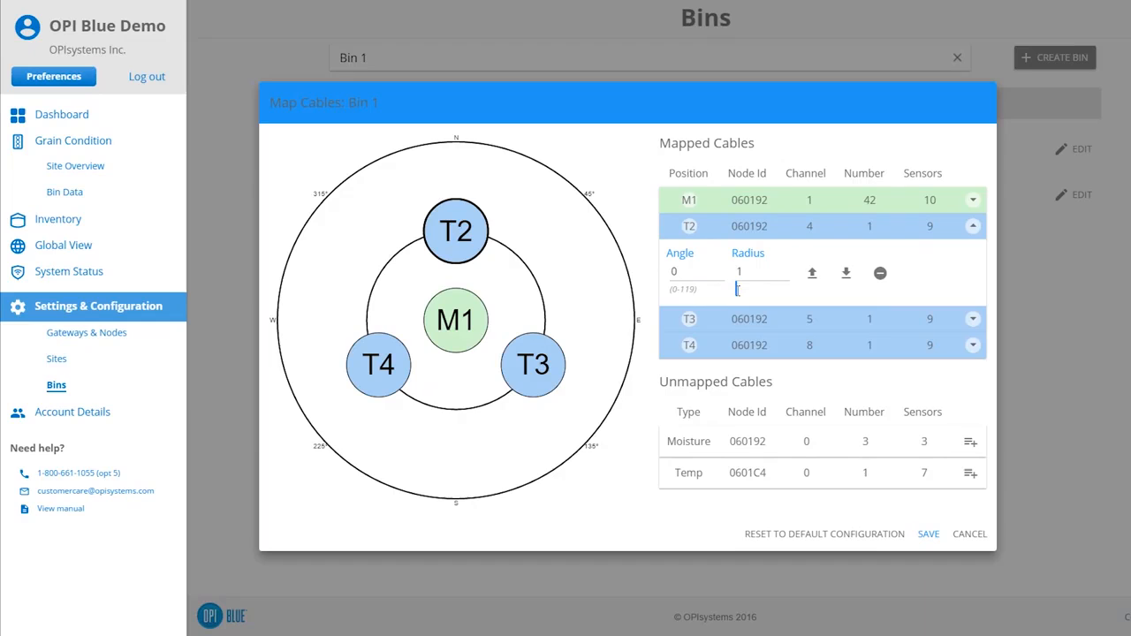
click(972, 227)
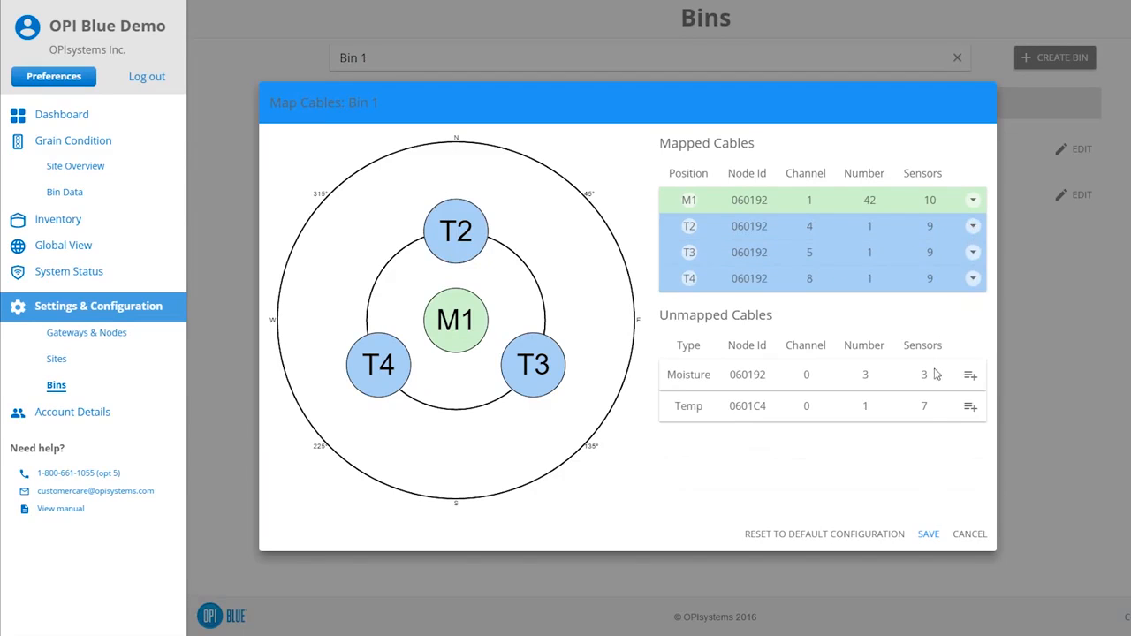
click(926, 535)
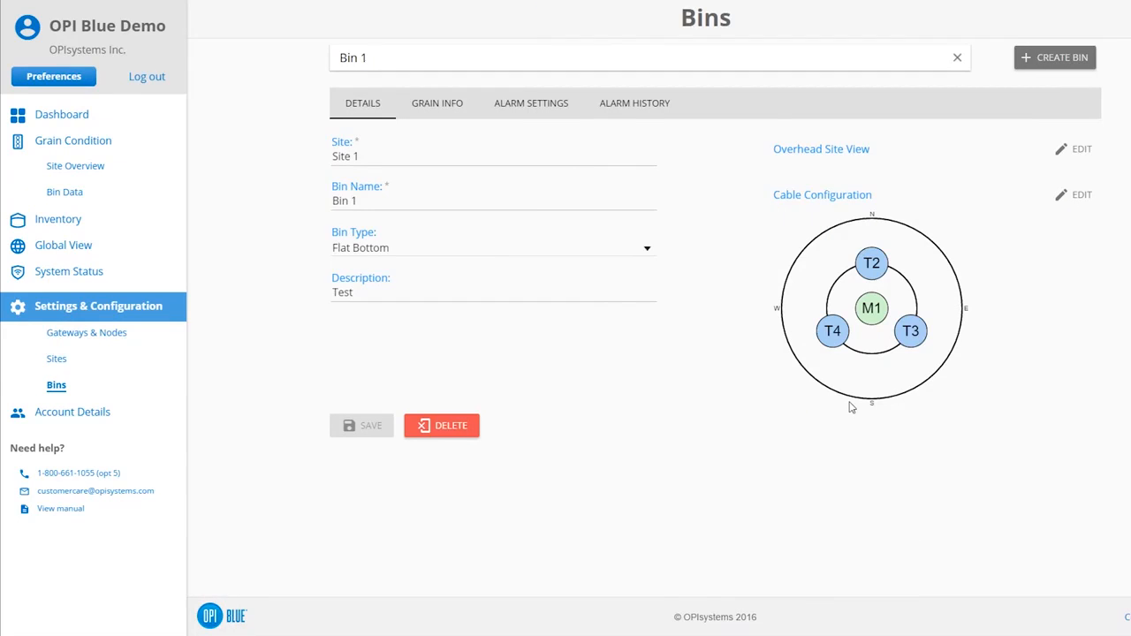
- On Bin 1's grain info, set the meter type to 919, grain type Corn, class Corn and curve Corn-L1
click(450, 110)
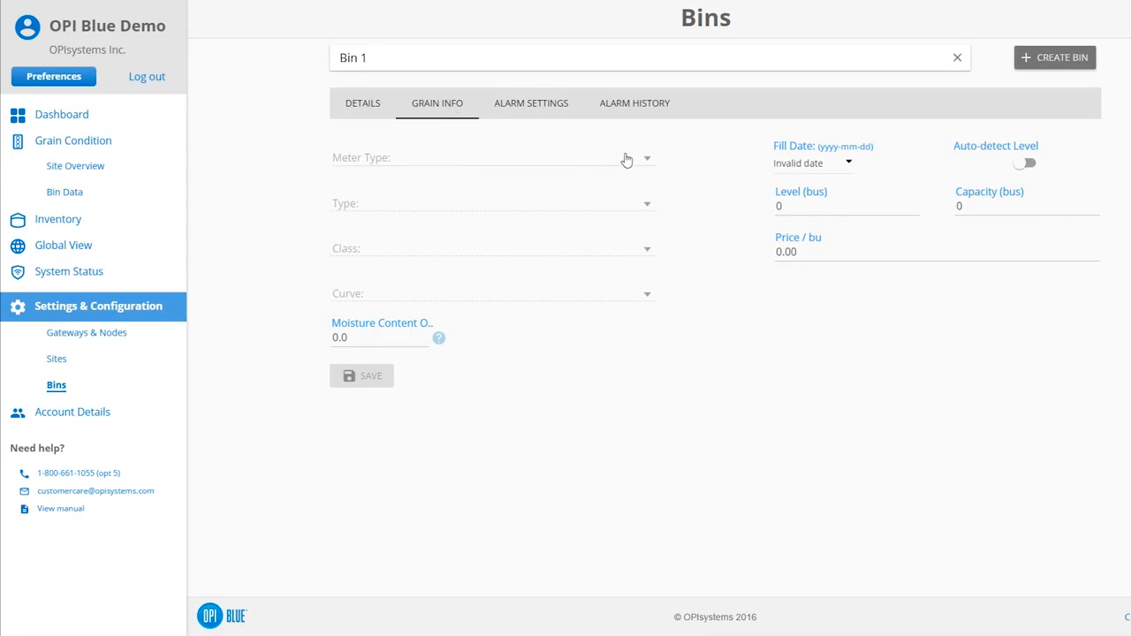
click(651, 160)
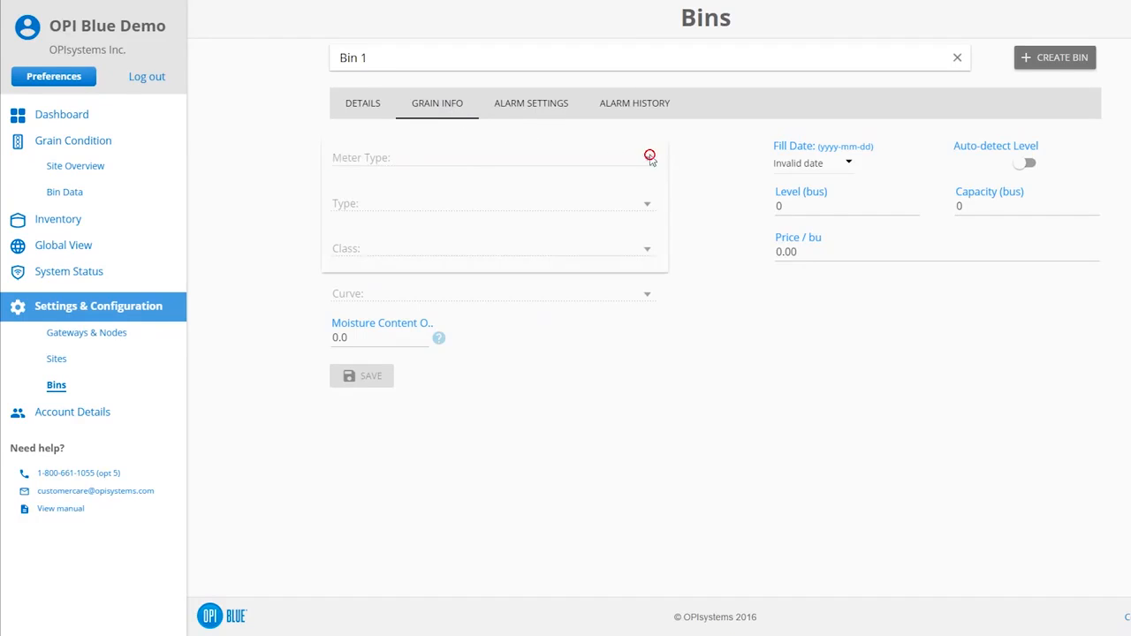
click(648, 190)
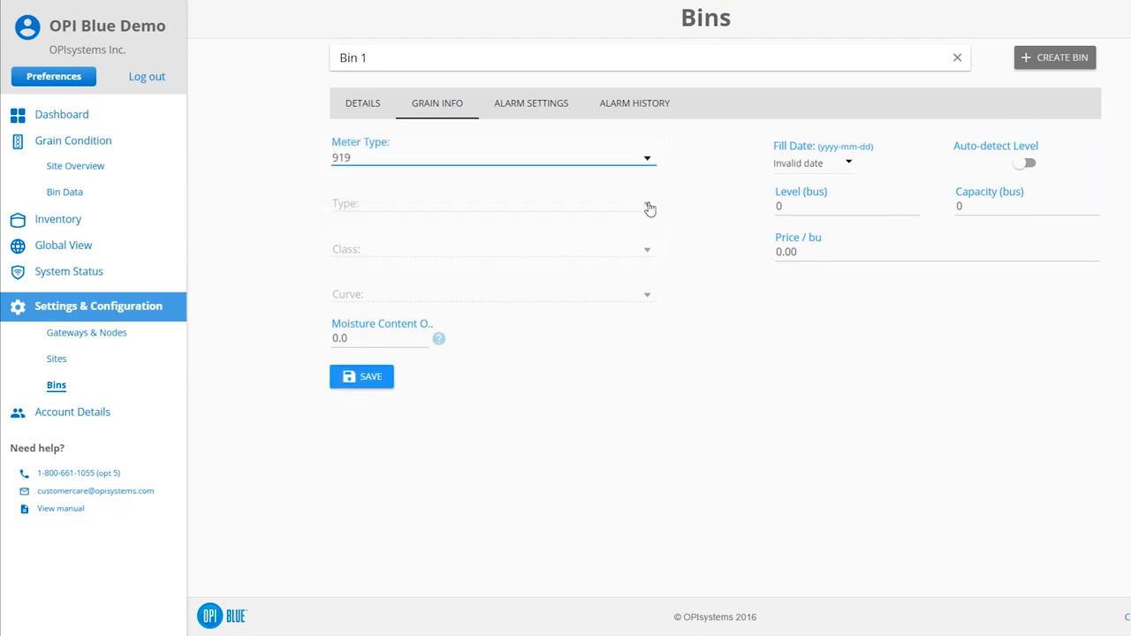
click(650, 208)
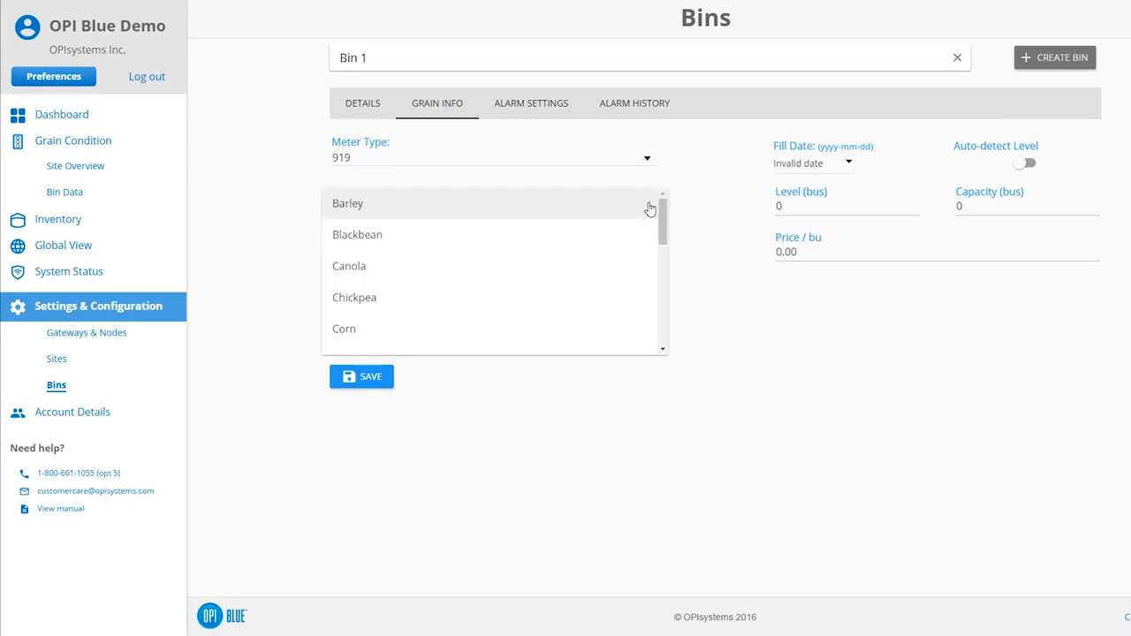
click(606, 333)
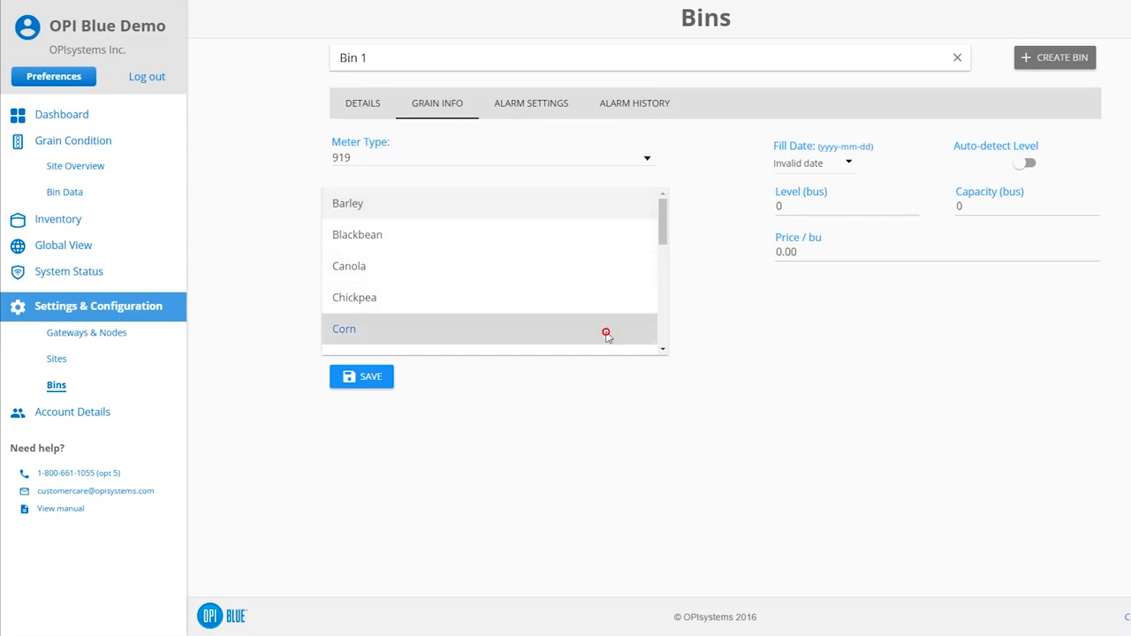
click(631, 248)
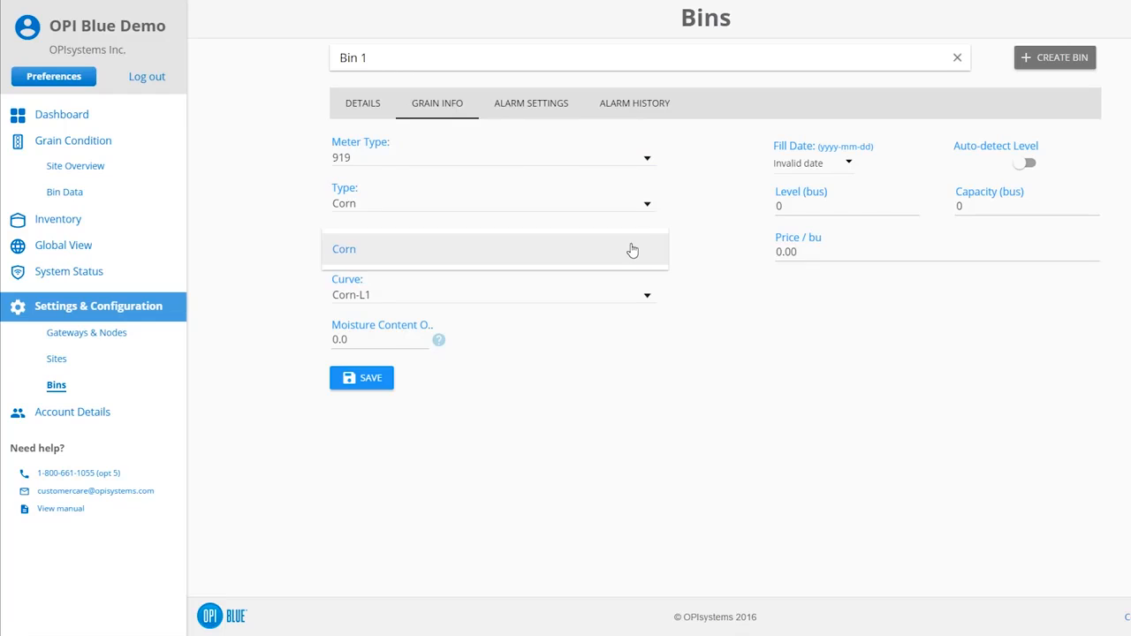
click(632, 250)
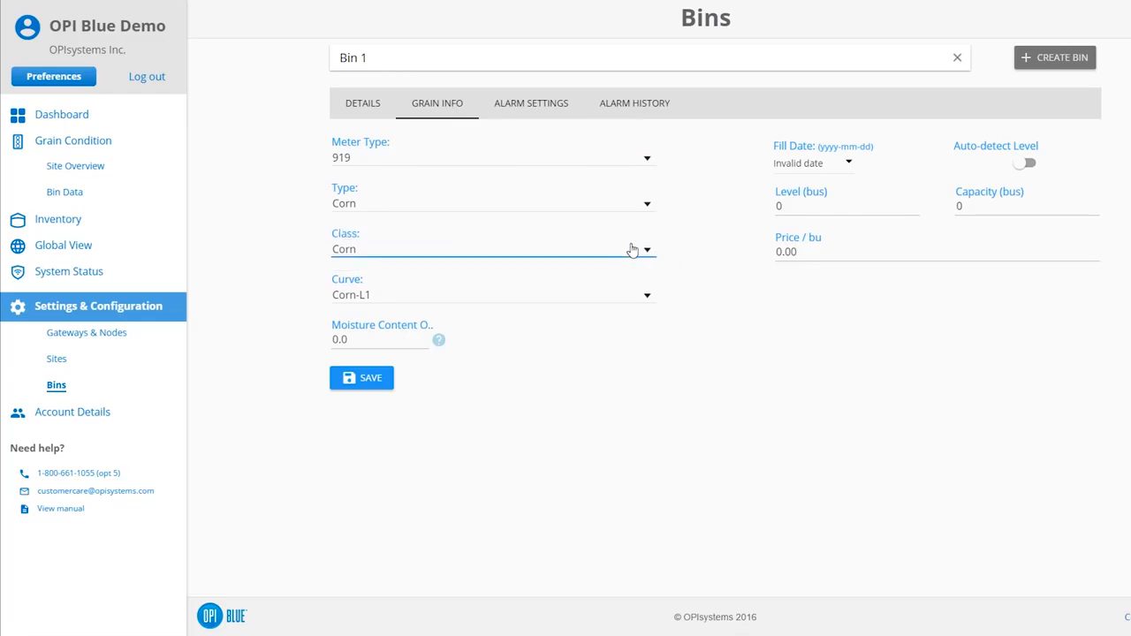
click(634, 296)
click(634, 297)
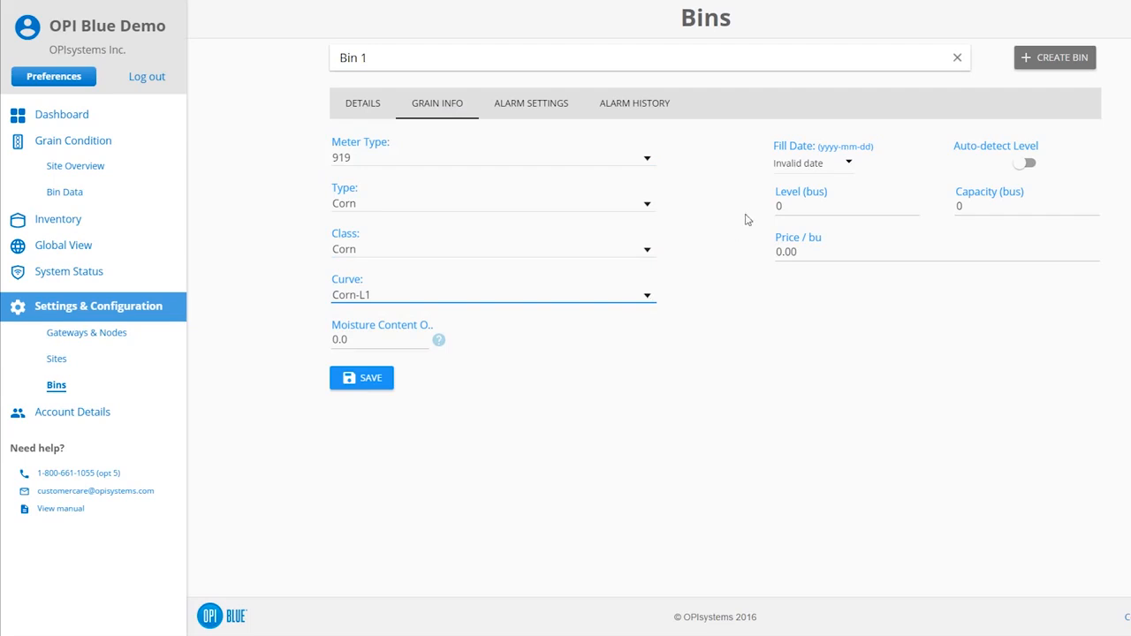
- Set Bin 1's fill date to 2016-07-28 and turn on auto-detect level
click(845, 160)
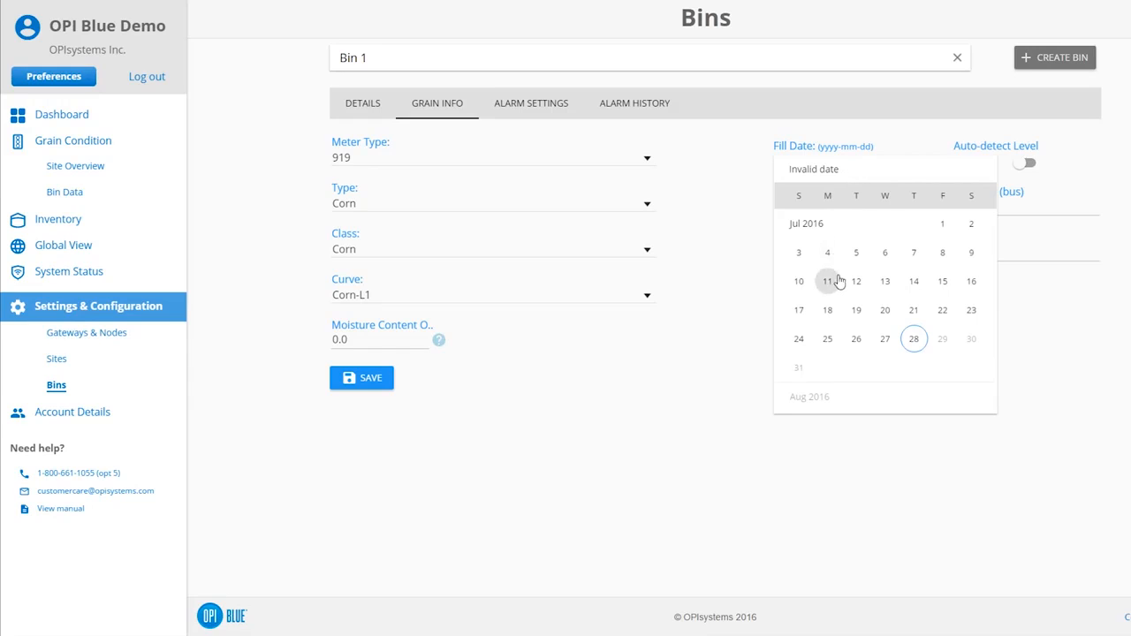
click(918, 342)
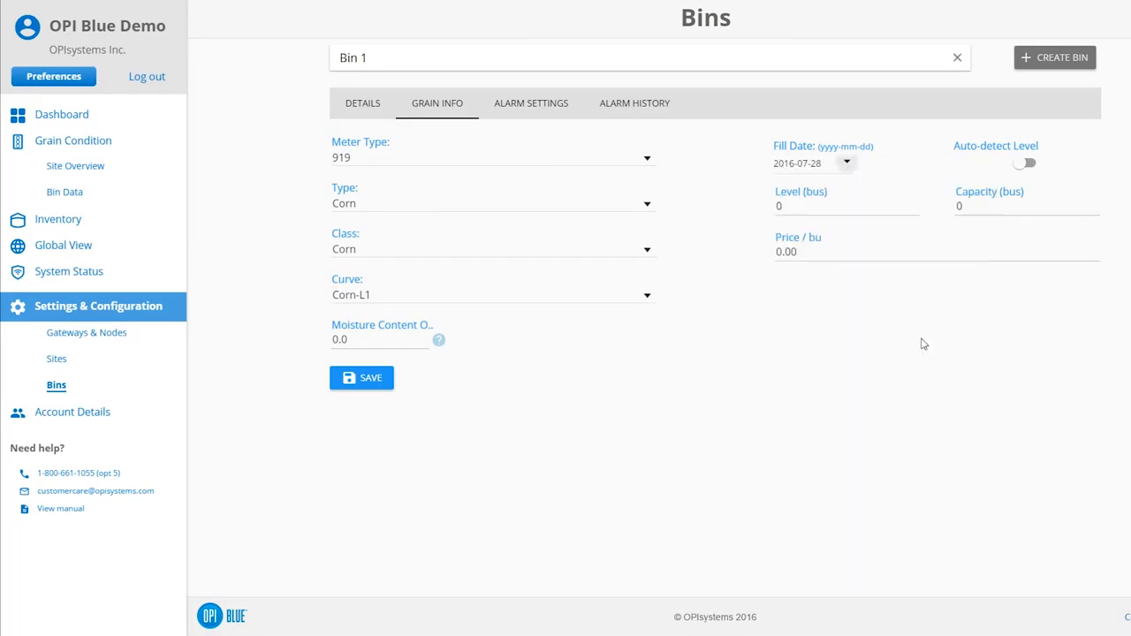
click(1022, 163)
- Set the capacity to 50000 bus and the price per bushel to 6.00, then save the grain info
click(967, 205)
key(BackSpace)
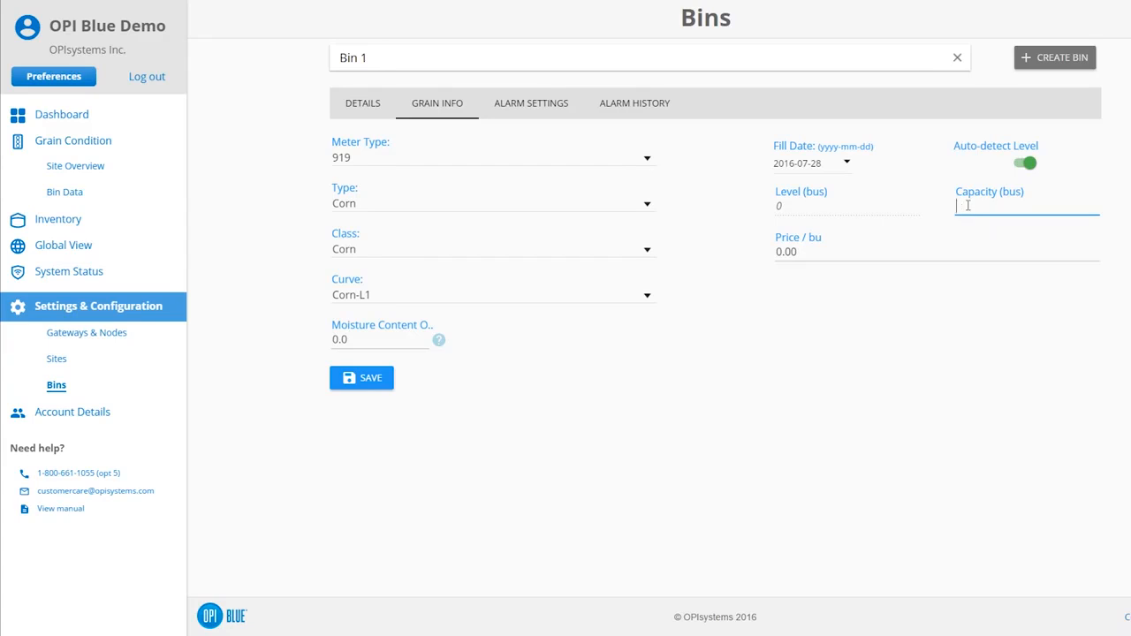
text(50000)
click(800, 252)
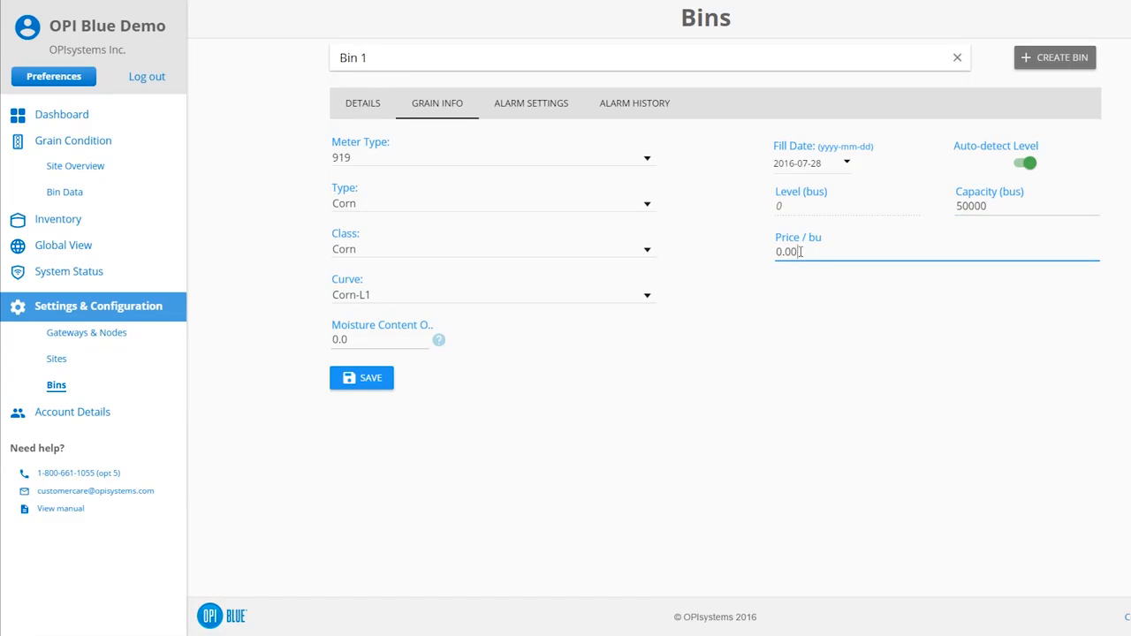
key(BackSpace)
key(BackSpace)
key(BackSpace)
key(BackSpace)
text(5.)
click(371, 382)
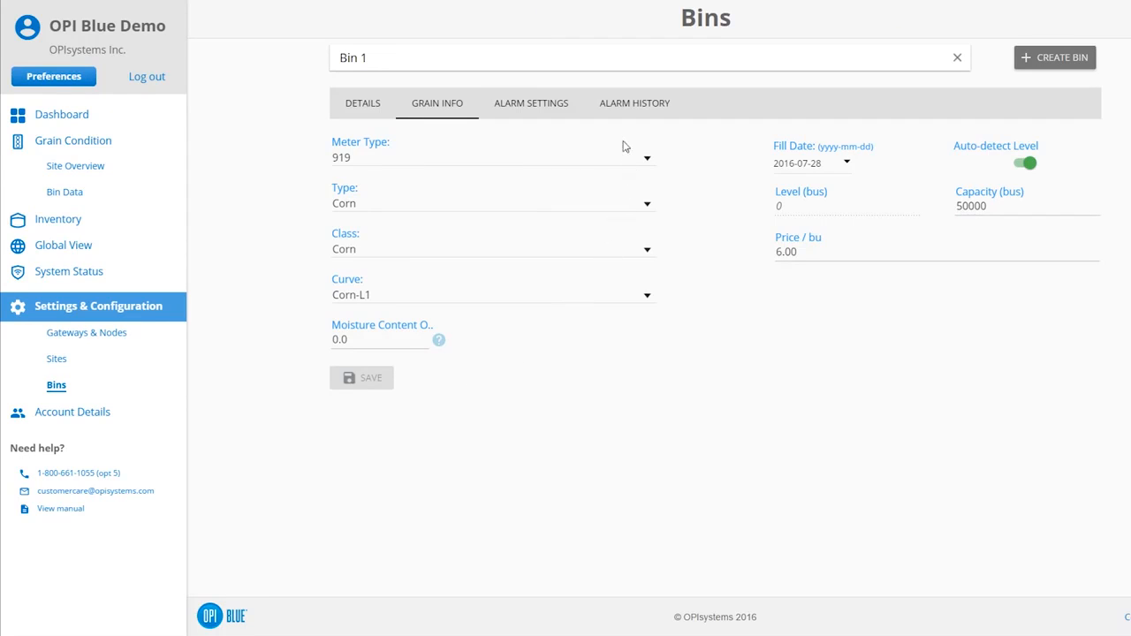
- In Bin 1's alarm settings, set the maximum temperature to 27.0 °C and save
click(548, 105)
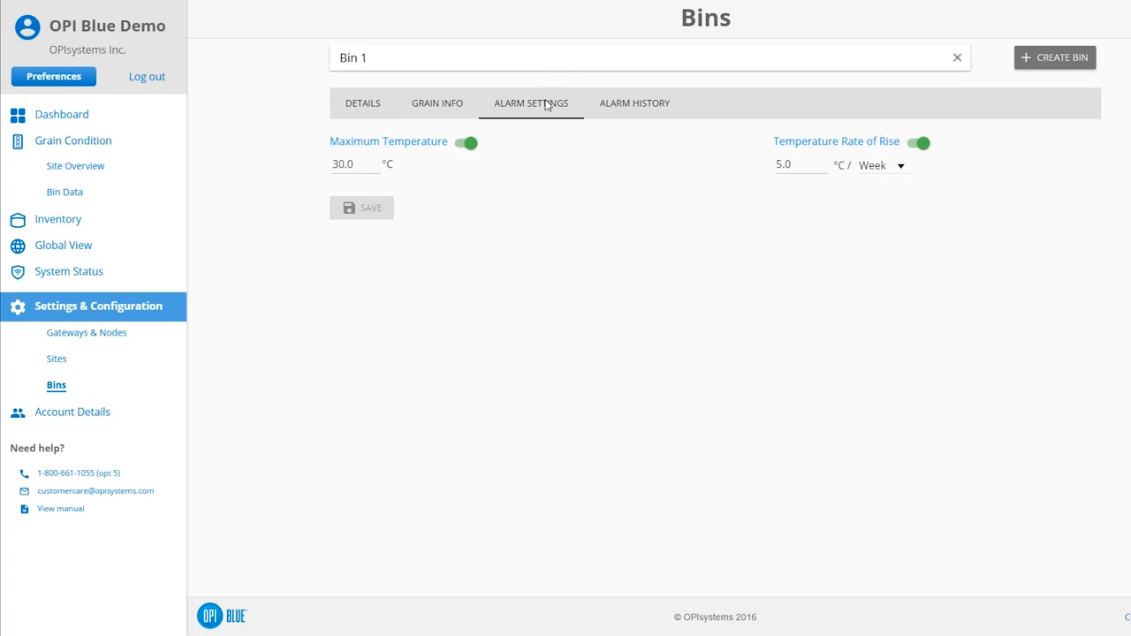
drag(333, 165, 356, 164)
click(355, 165)
key(BackSpace)
key(BackSpace)
key(BackSpace)
key(BackSpace)
text(27.0)
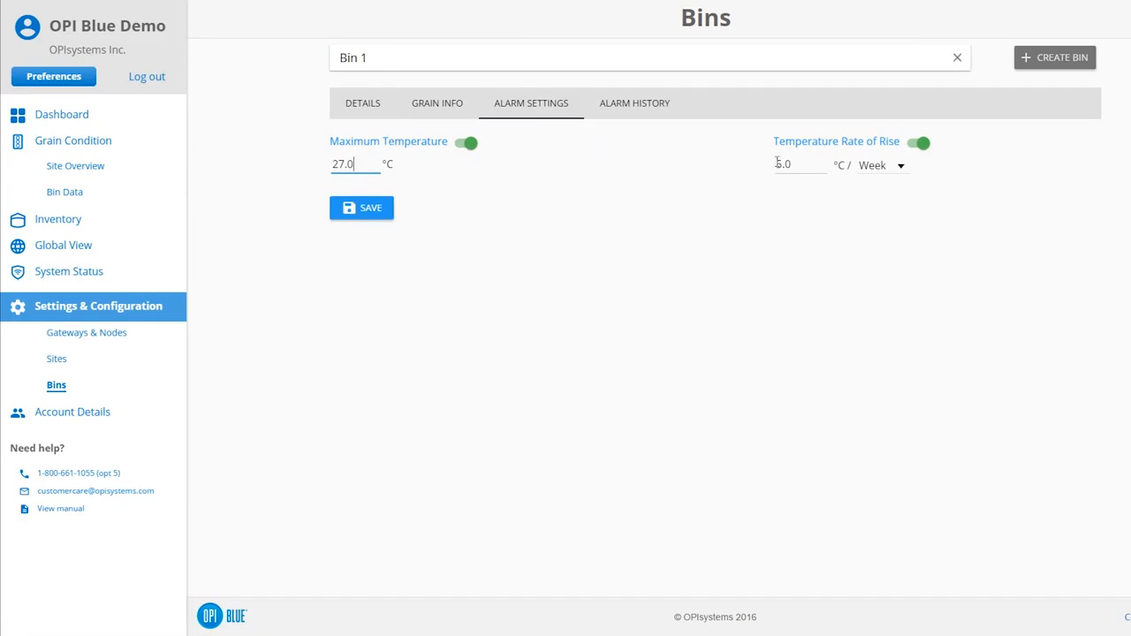
click(812, 164)
click(899, 171)
click(899, 172)
click(358, 209)
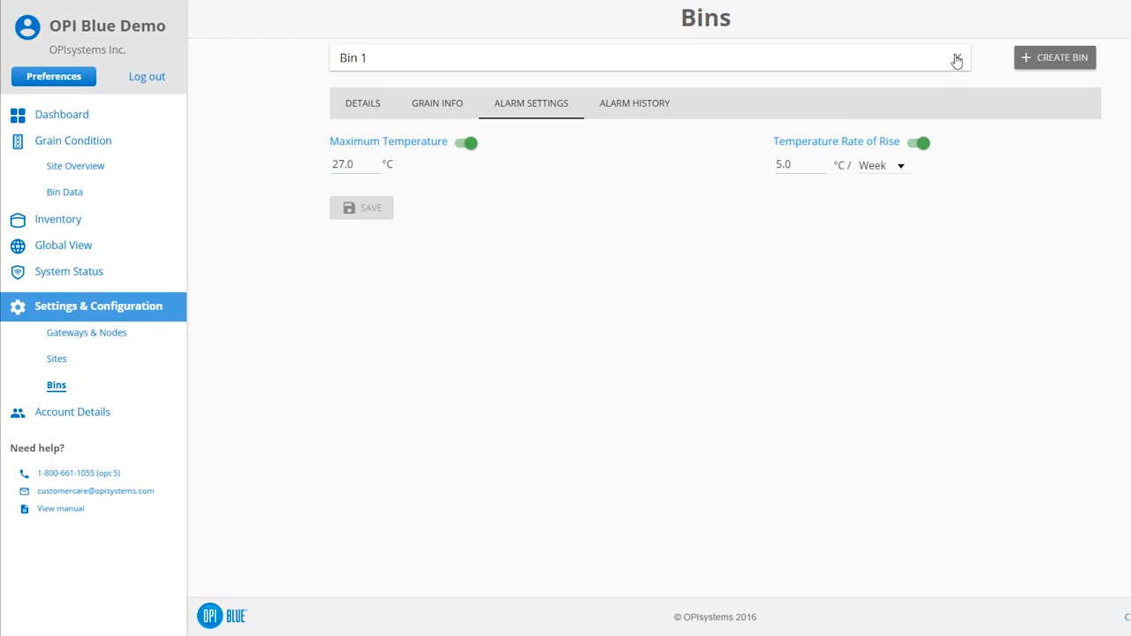
- Open Bin 2 to check its alarm settings, then go to the dashboard
click(956, 58)
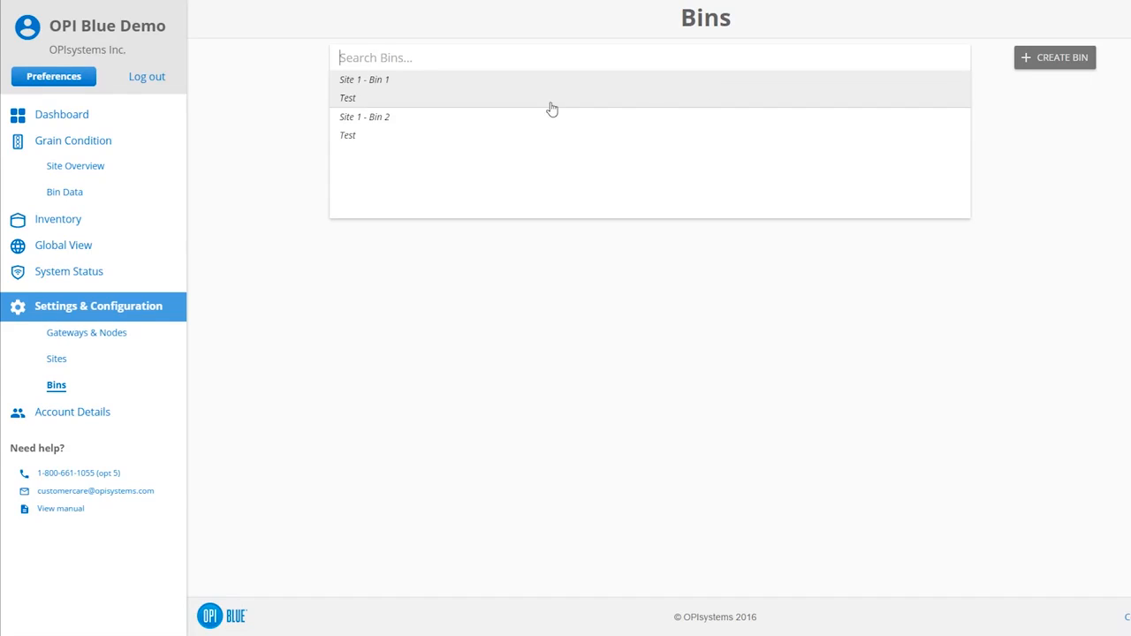
click(396, 132)
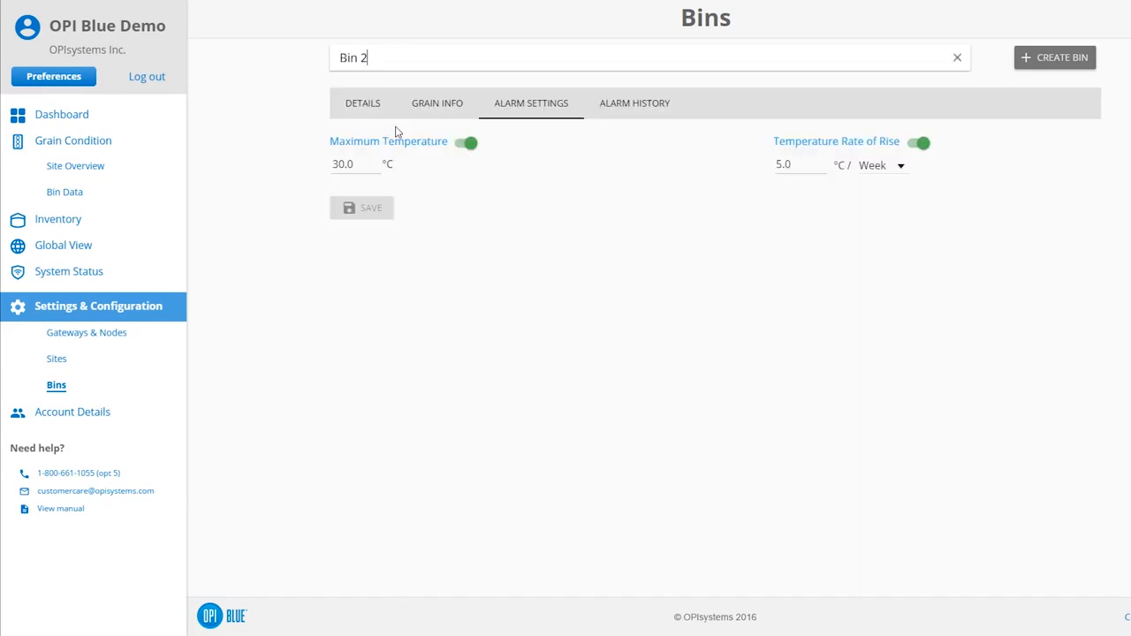
click(76, 118)
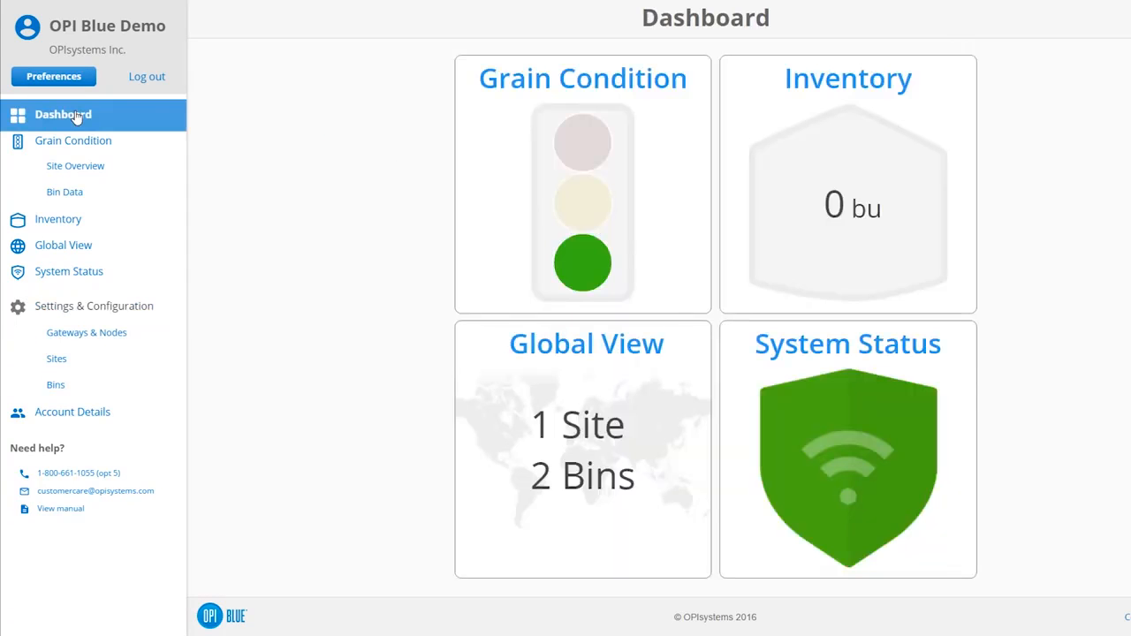